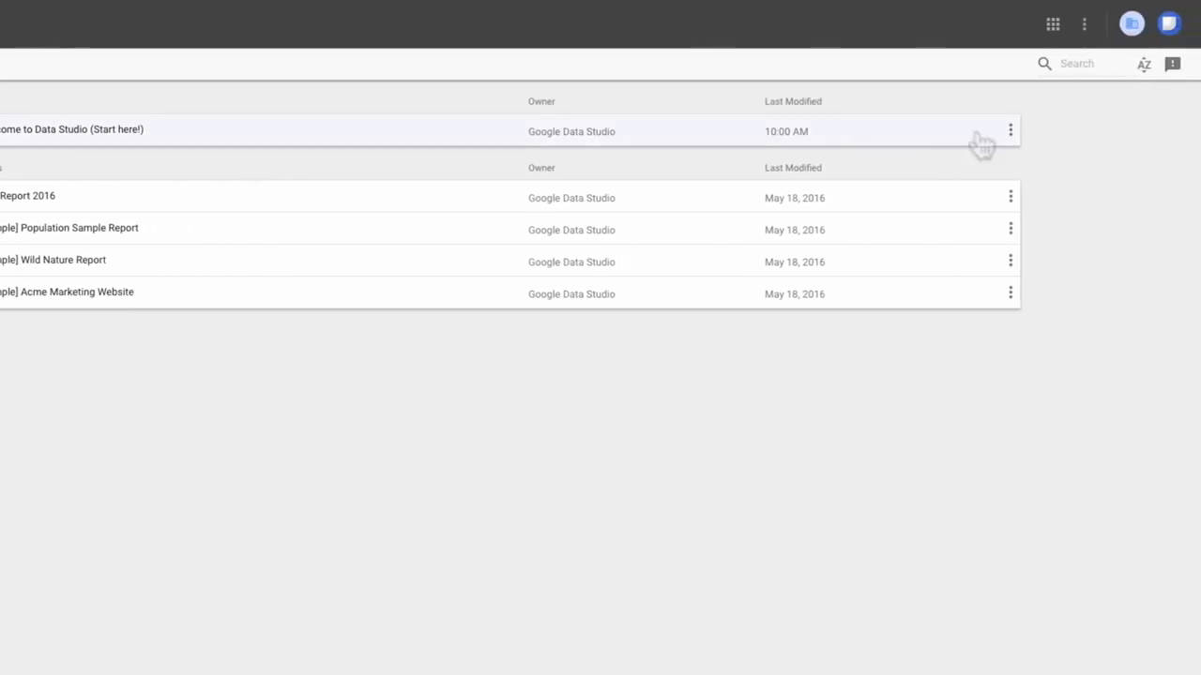
Review the welcome report's action options, the report list's sorting options and the feedback form without changing anything
click(1011, 136)
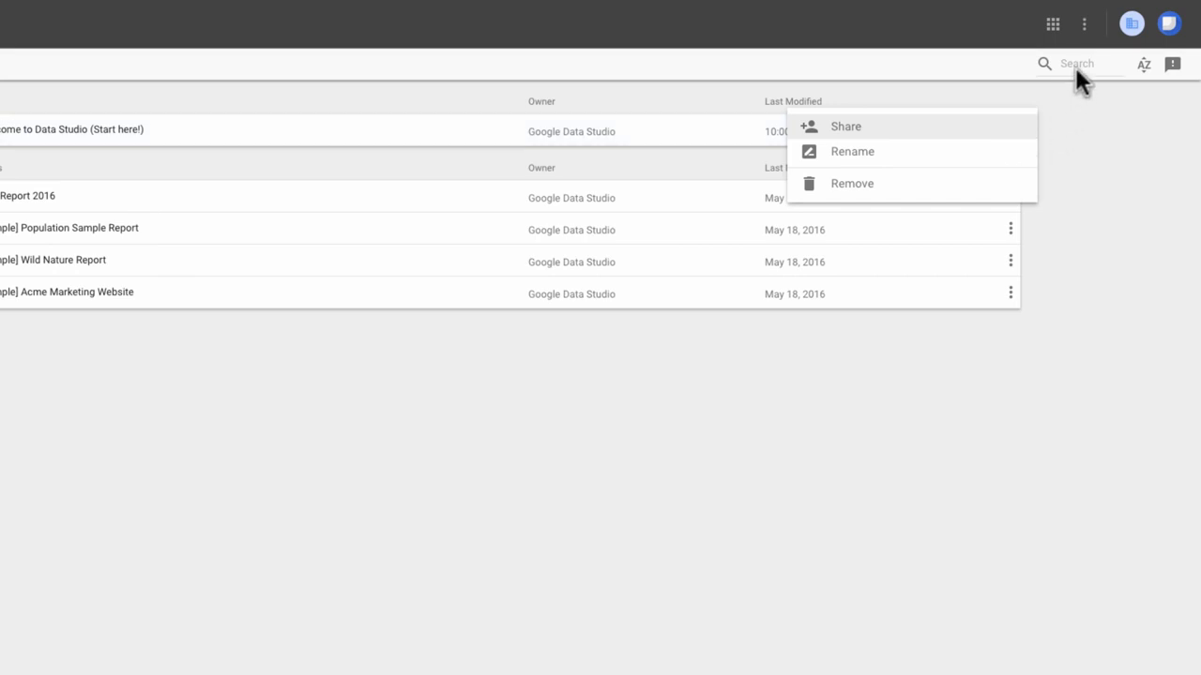
click(1143, 66)
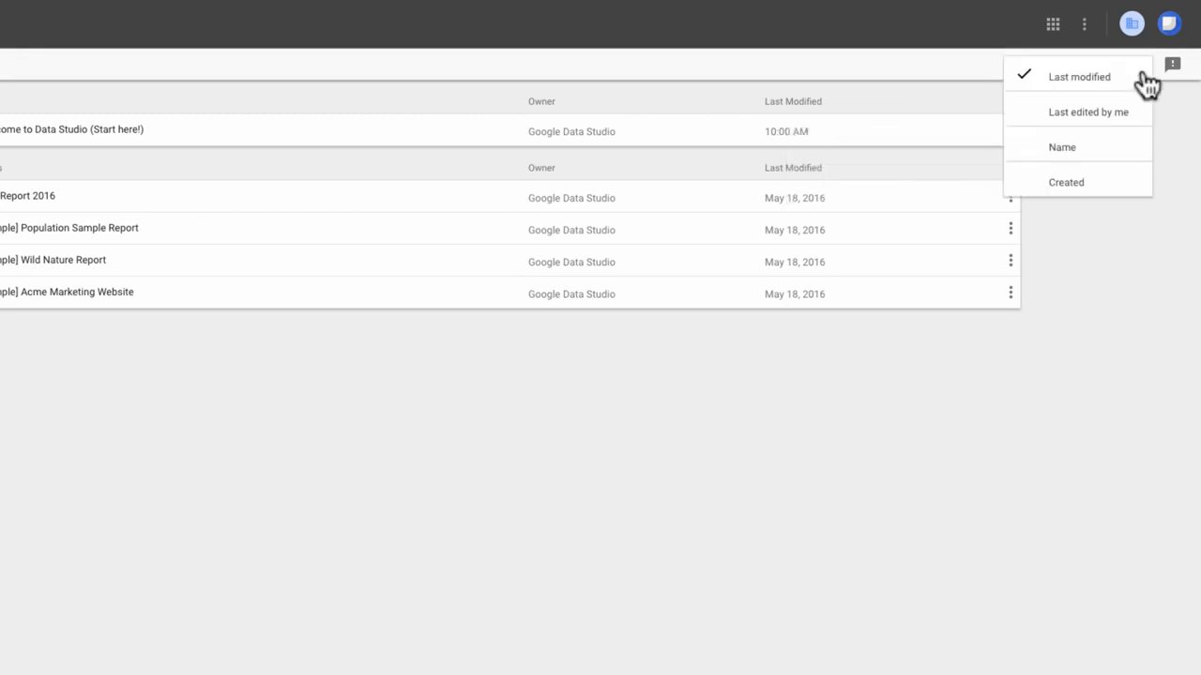
click(1169, 71)
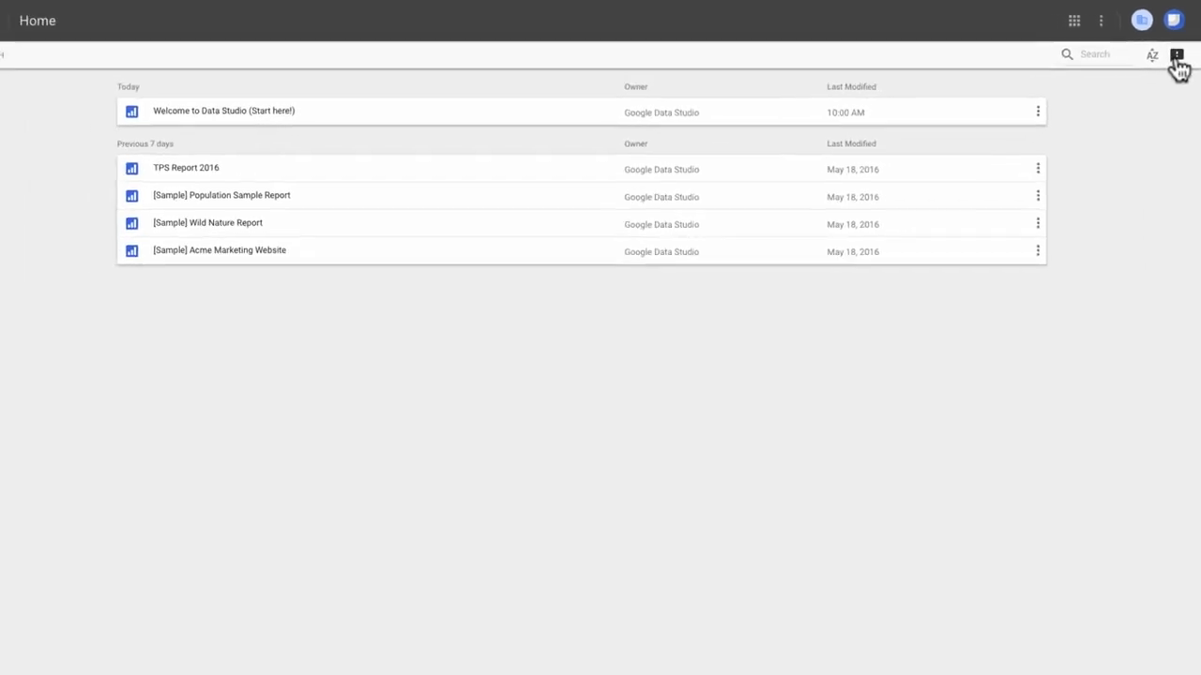
click(1175, 57)
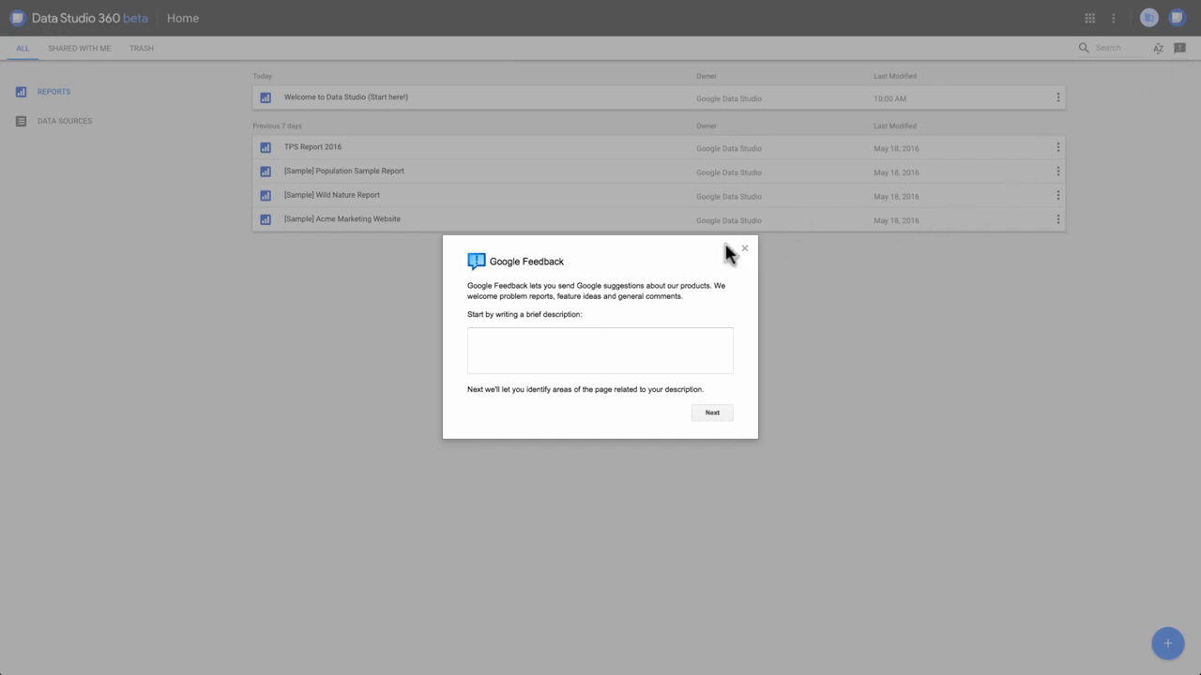
click(743, 248)
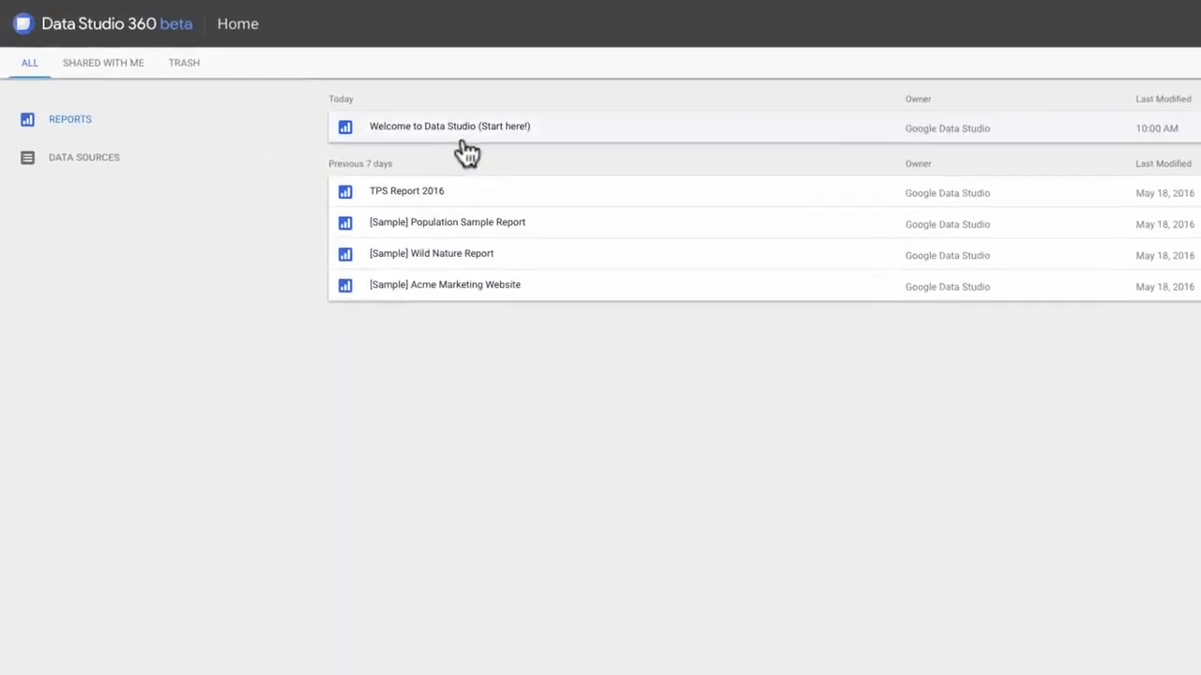
View the Welcome to Data Studio (Start here!) report and its page list, and return to the home page
click(464, 136)
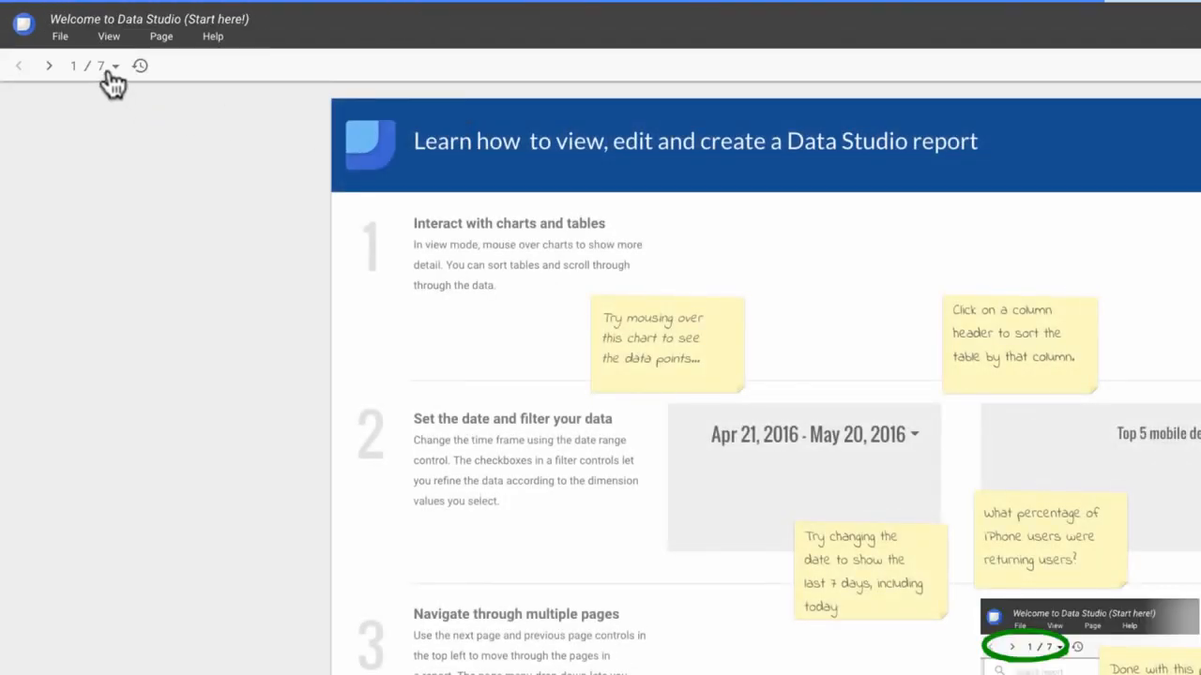
click(114, 67)
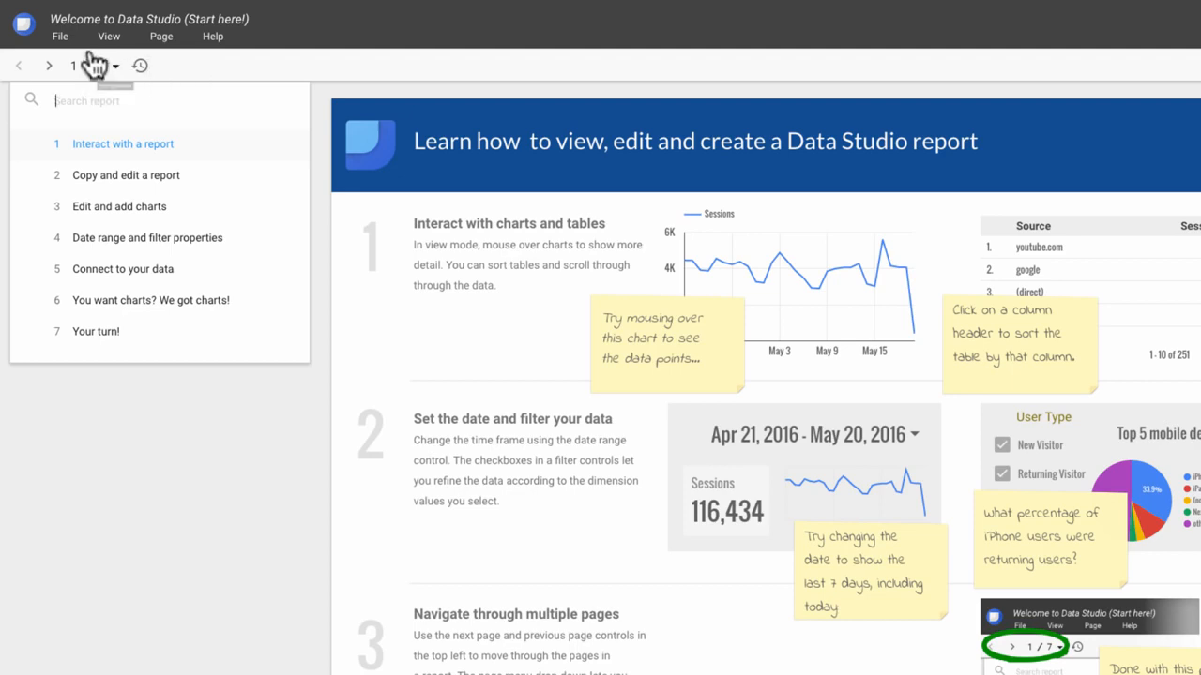
click(23, 26)
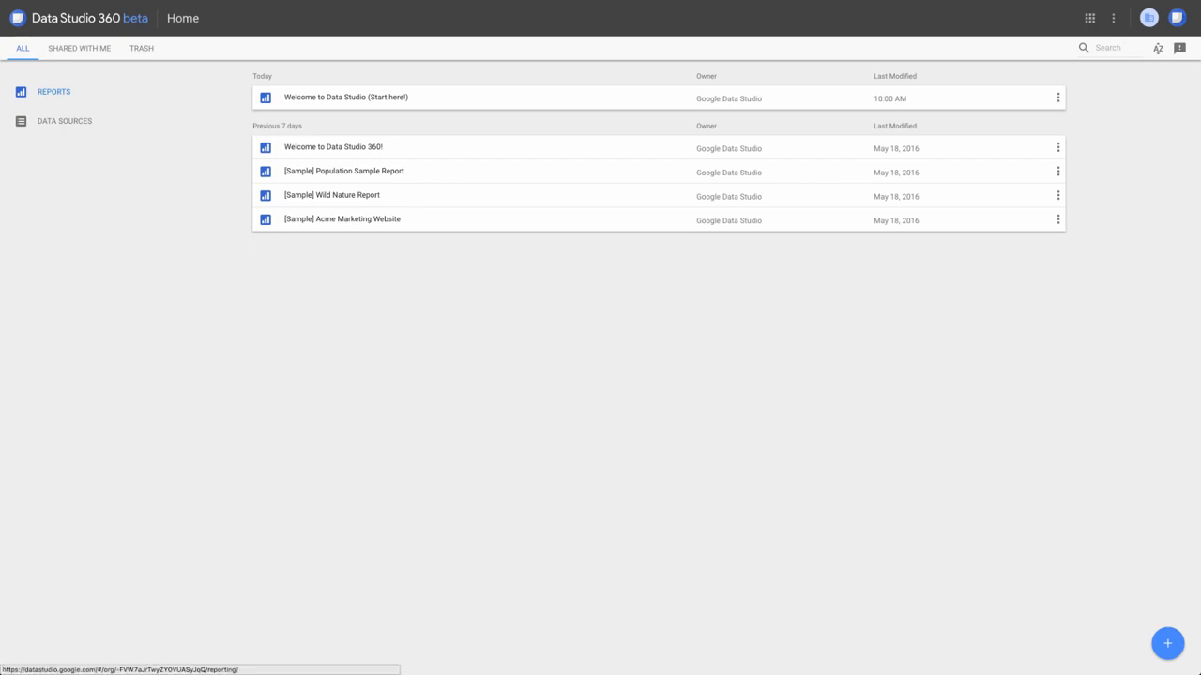
Create a new report, search the data sources for google, and add [Sample] Google Analytics Data to the report
click(1166, 643)
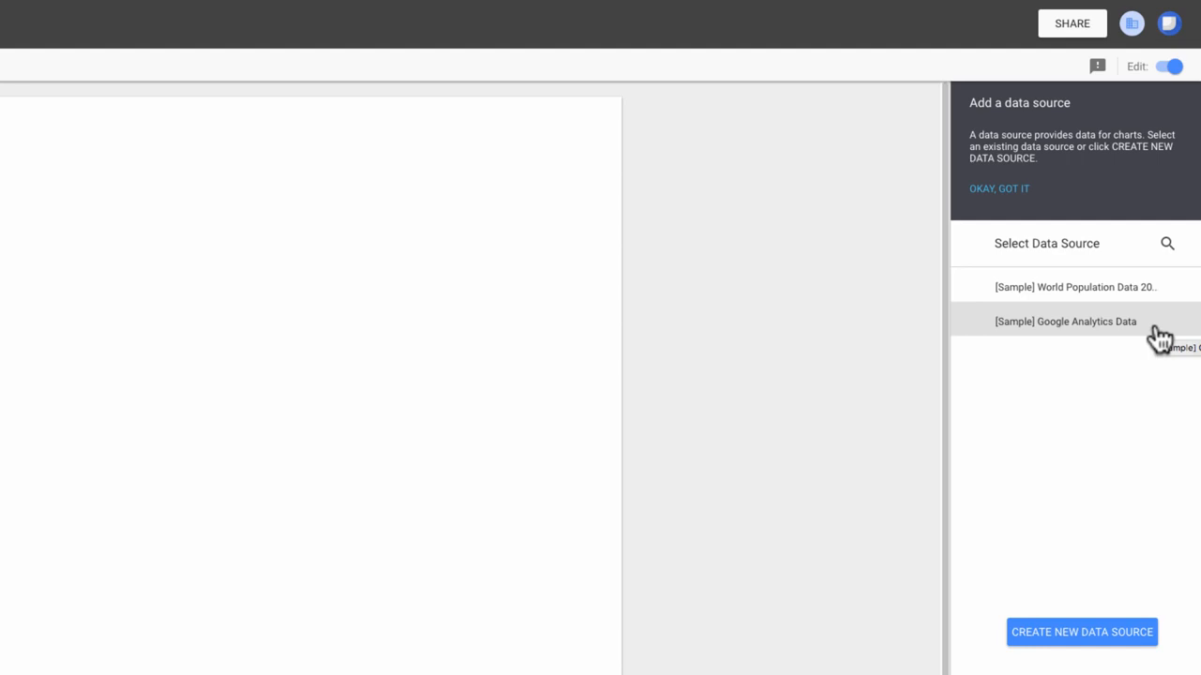
click(1163, 246)
text(google)
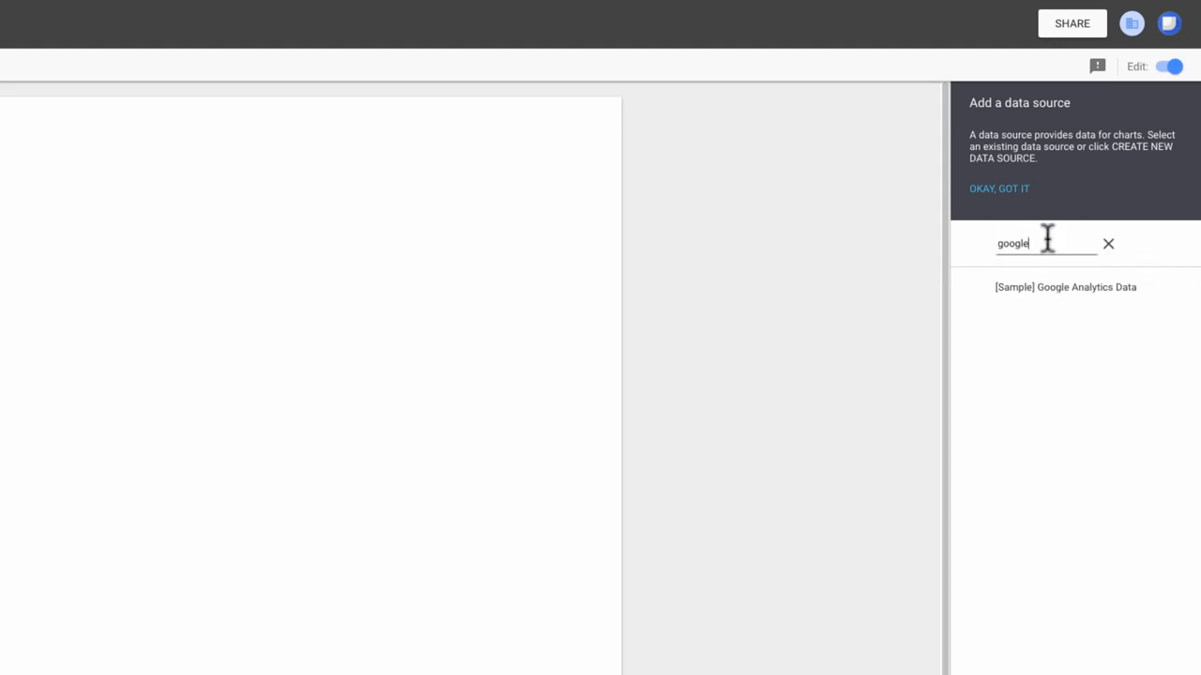
click(1065, 285)
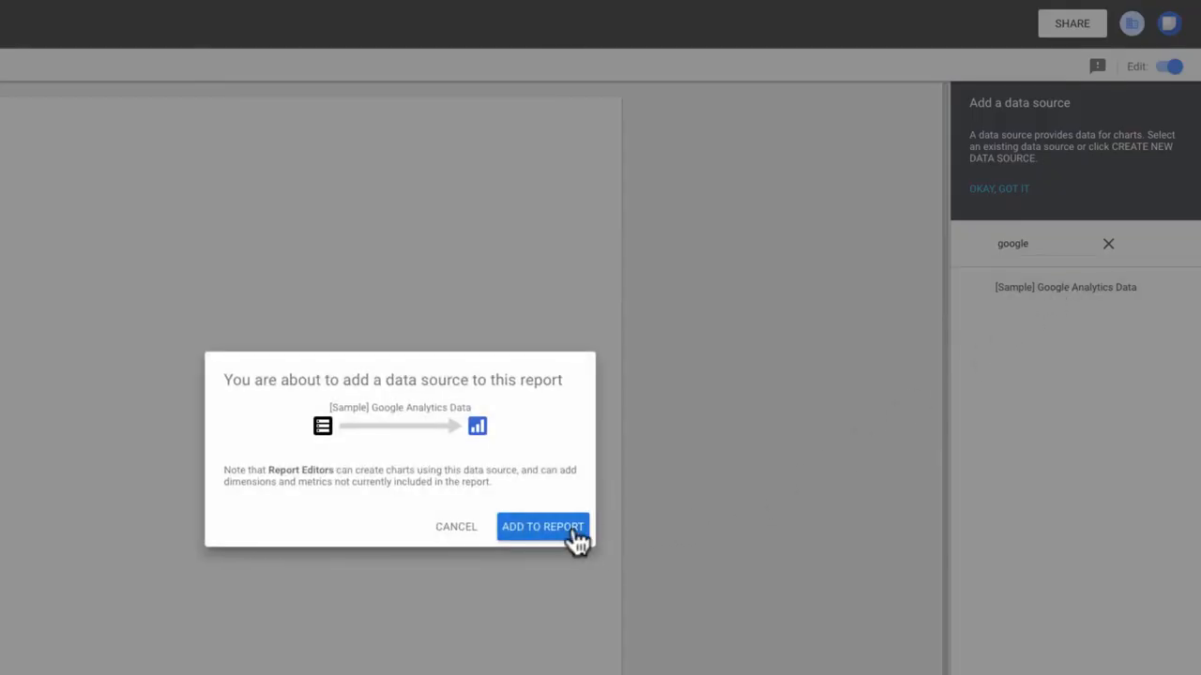
click(542, 526)
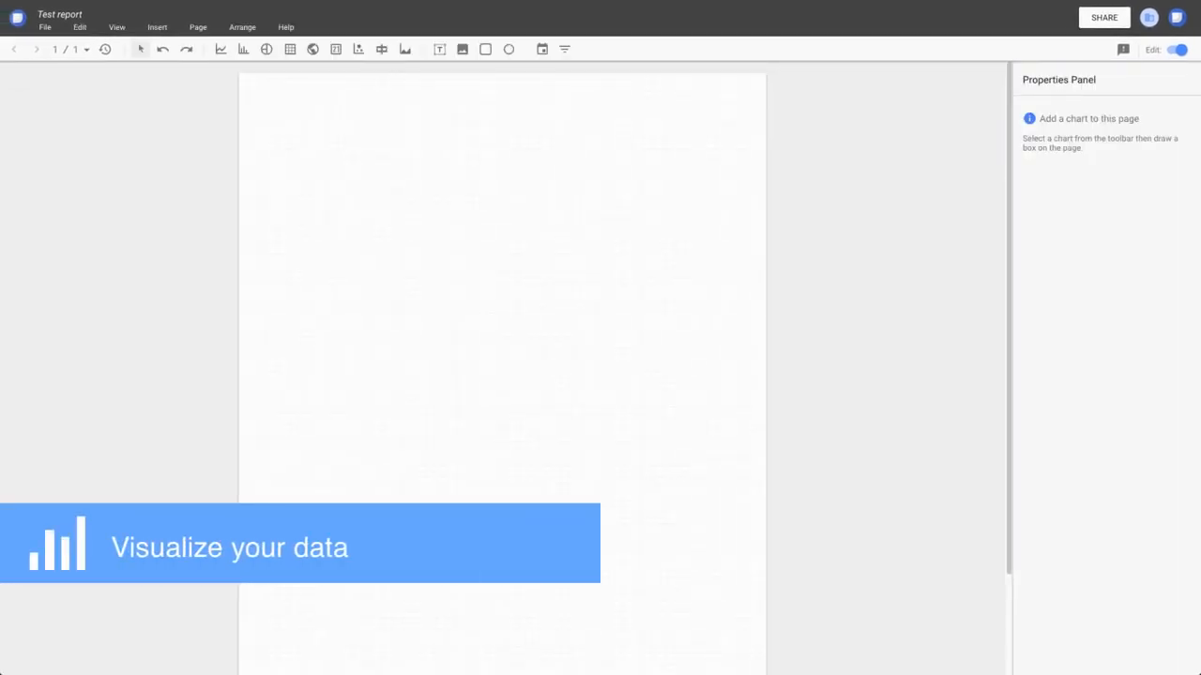
Set the report pages to landscape layout in the report and theme settings
click(47, 28)
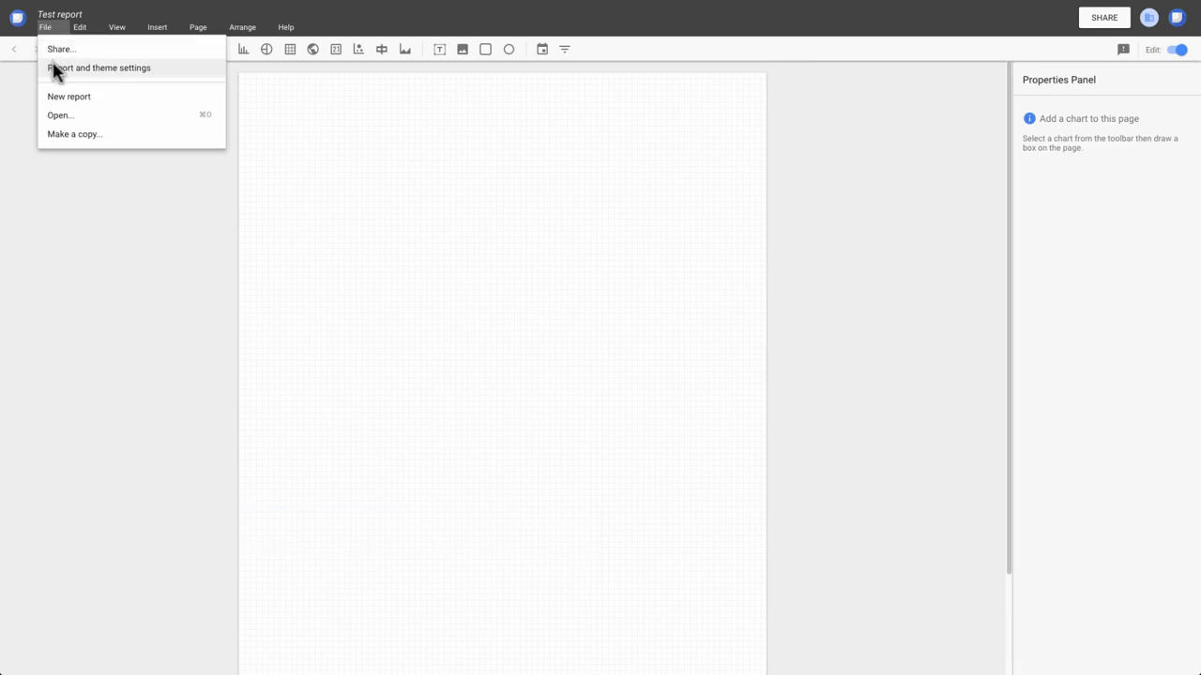
click(53, 68)
click(1041, 113)
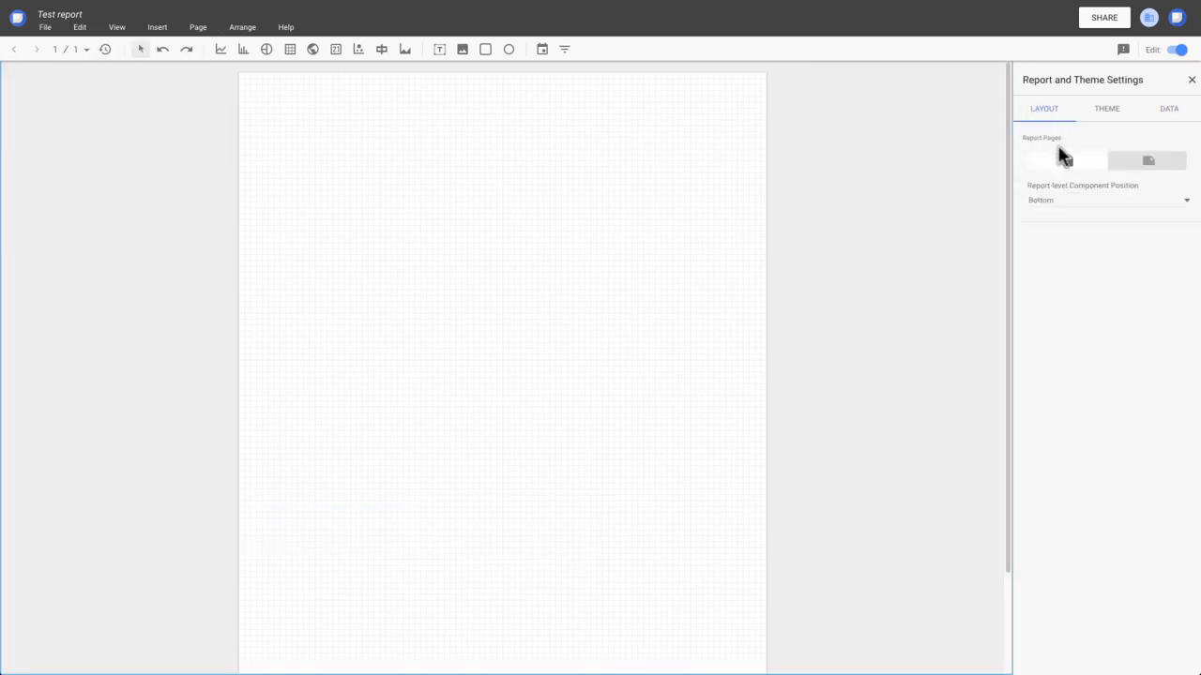
click(1140, 163)
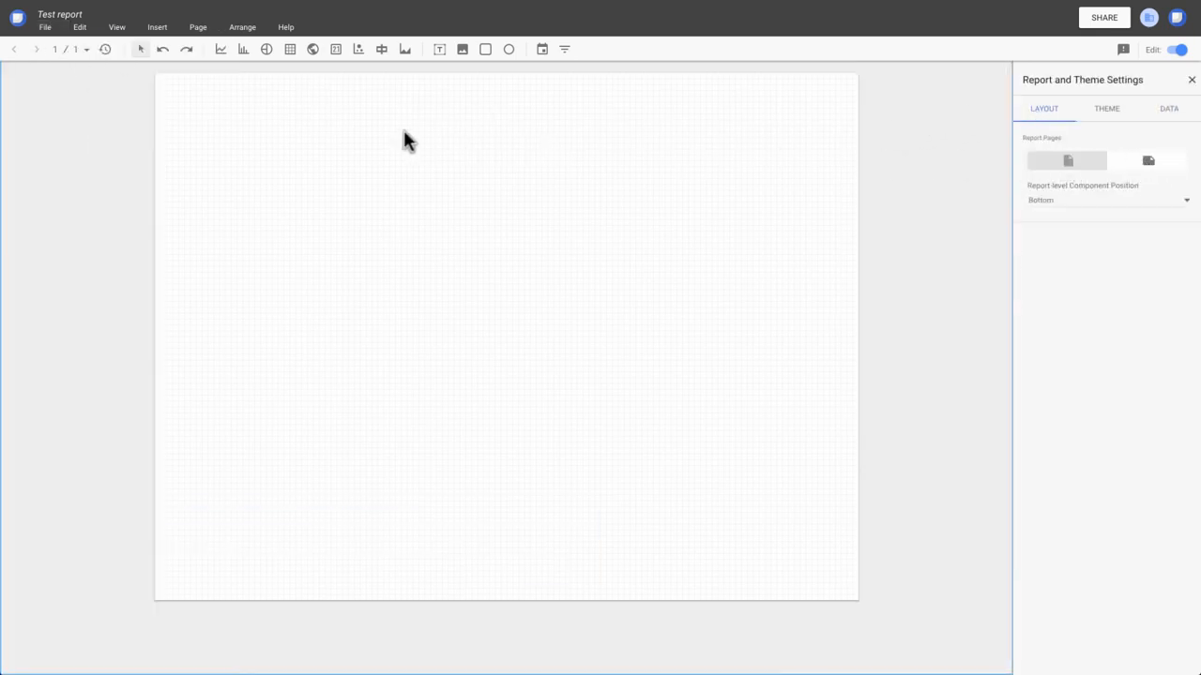
Draw a time series chart in the page's upper-left area and show its style options
click(221, 49)
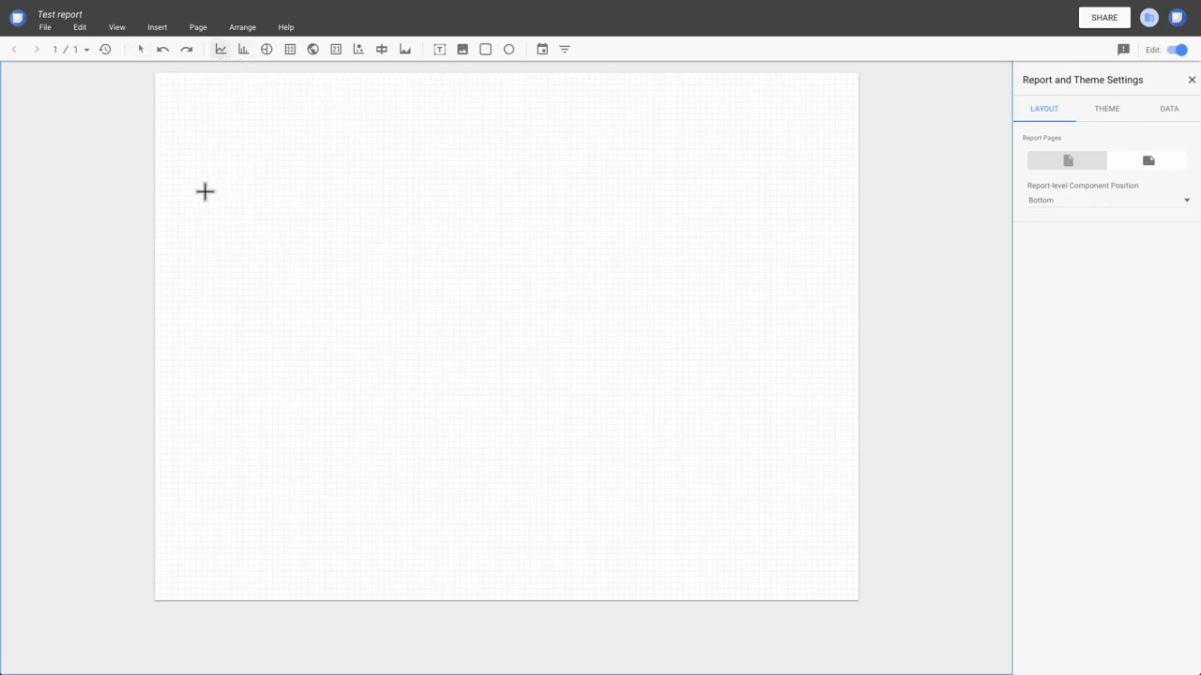
drag(204, 191, 524, 348)
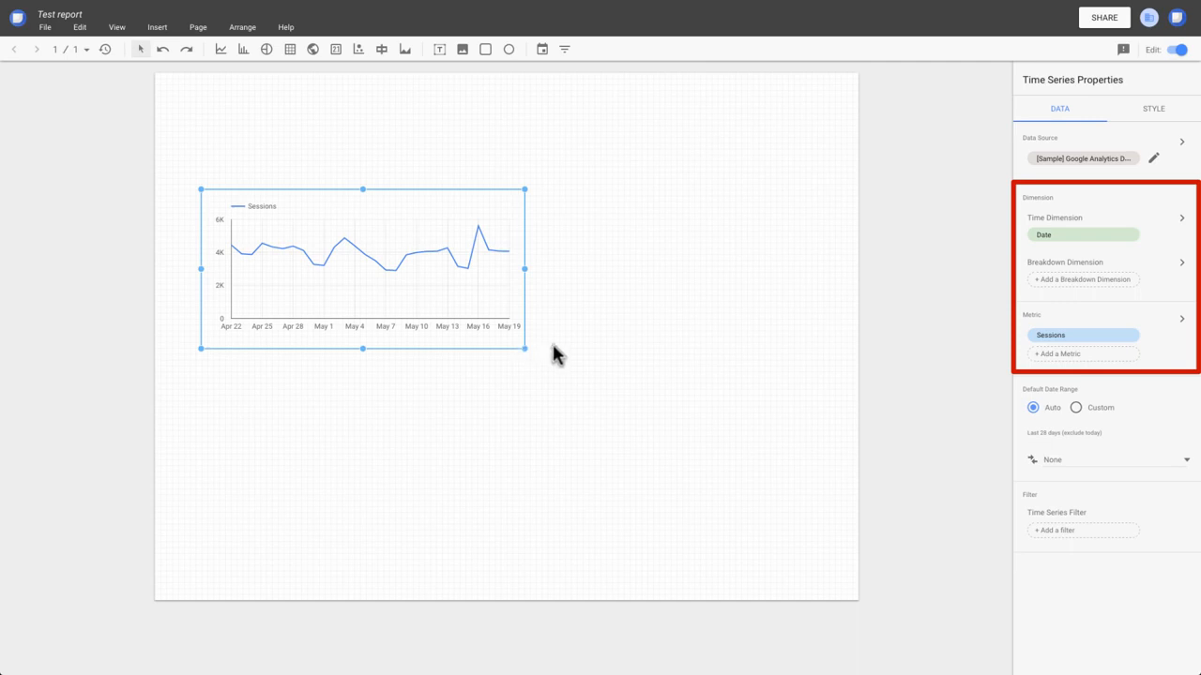
click(1154, 114)
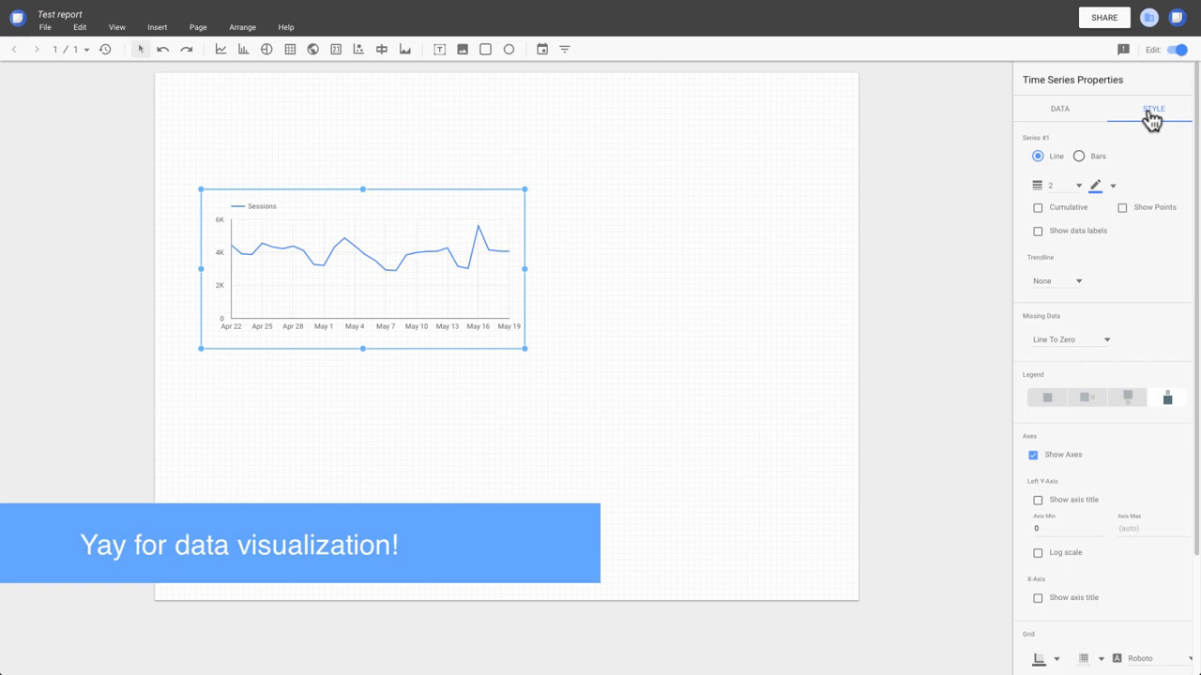
Draw a scorecard to the right of the time series chart and set its metric to Users
click(337, 56)
drag(573, 218, 717, 308)
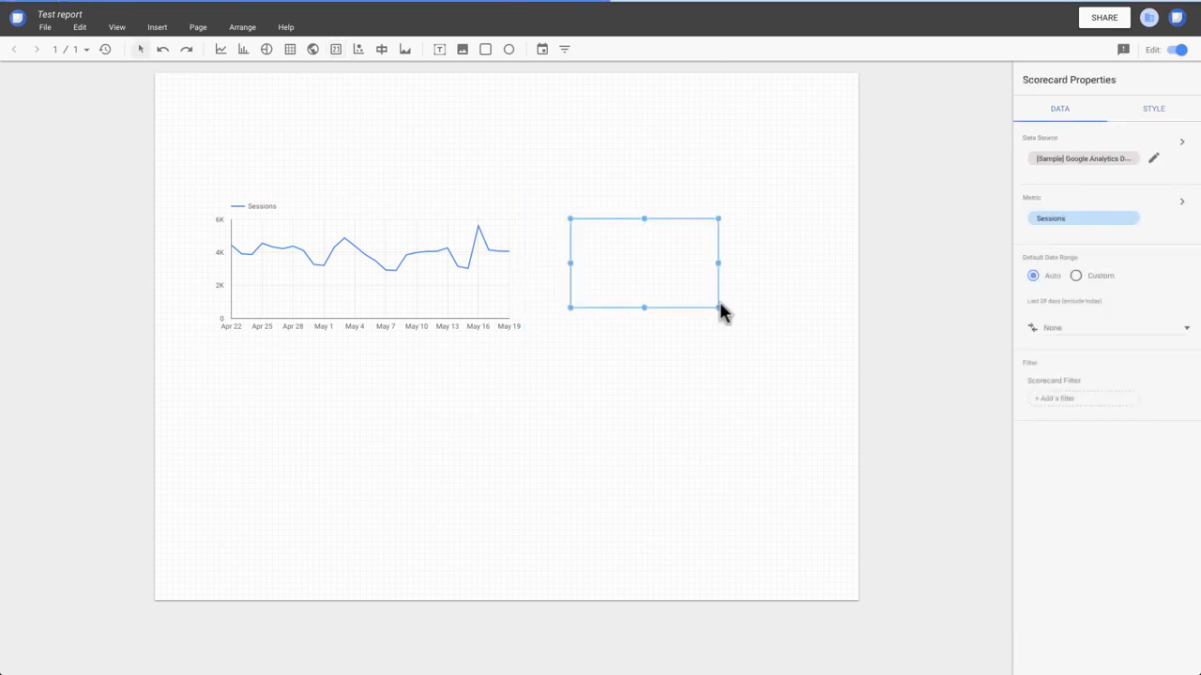
click(1121, 231)
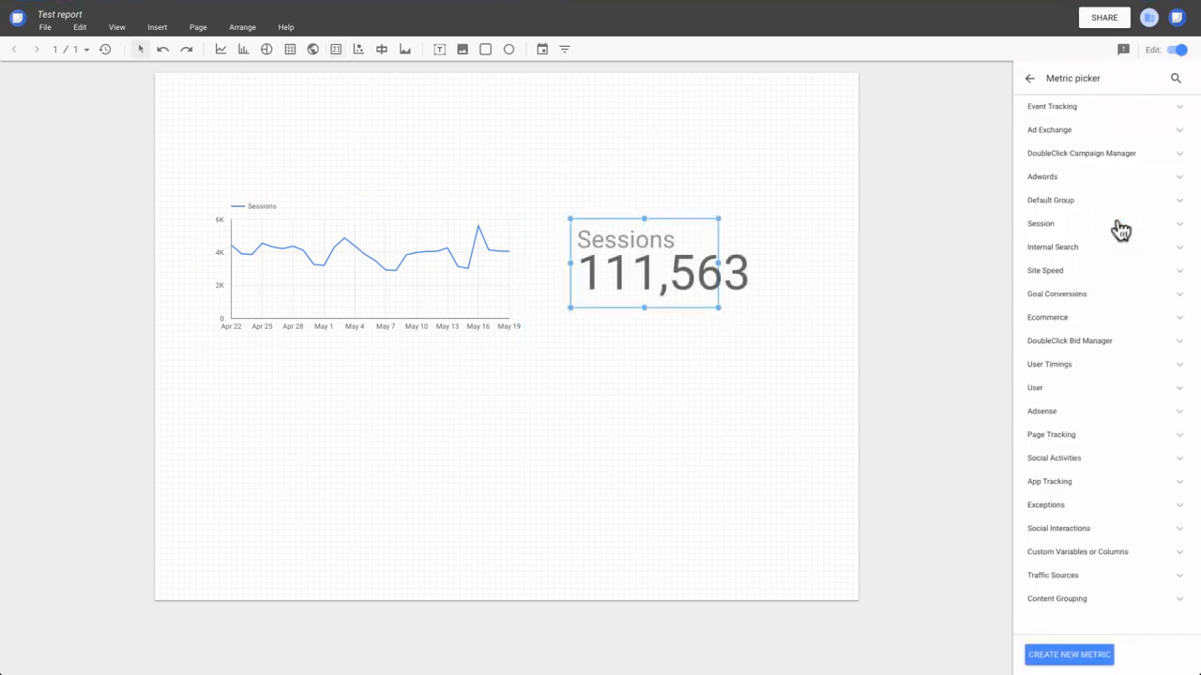
click(1175, 79)
text(us)
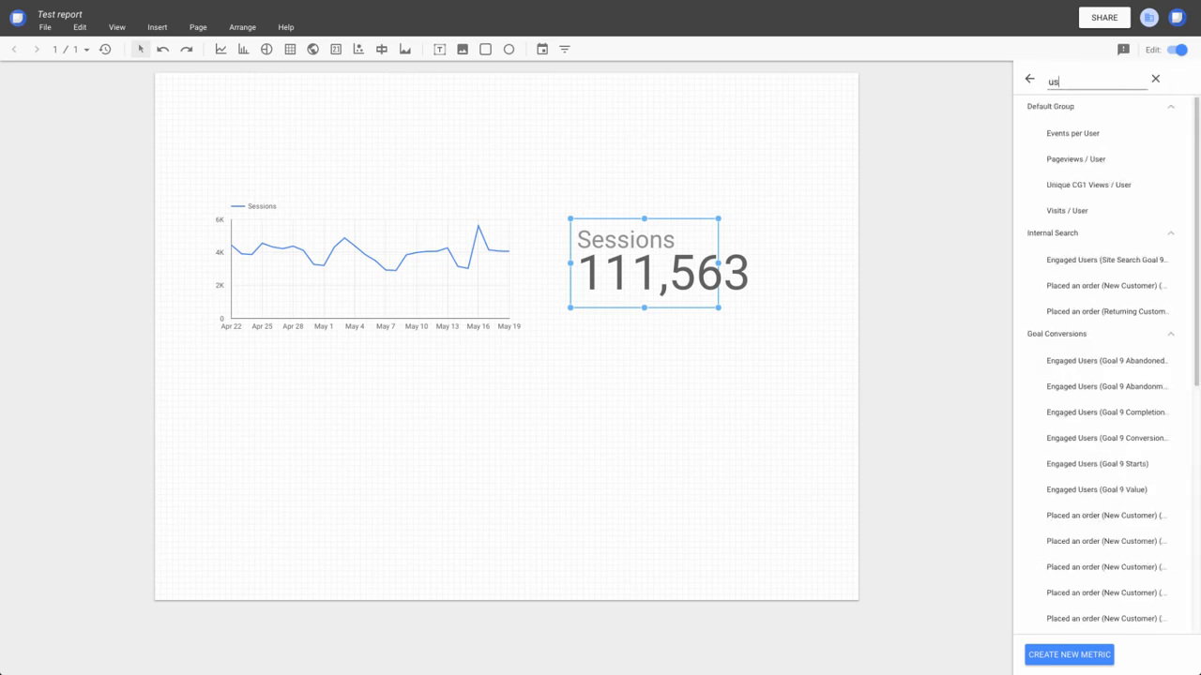
text(ers)
click(1064, 387)
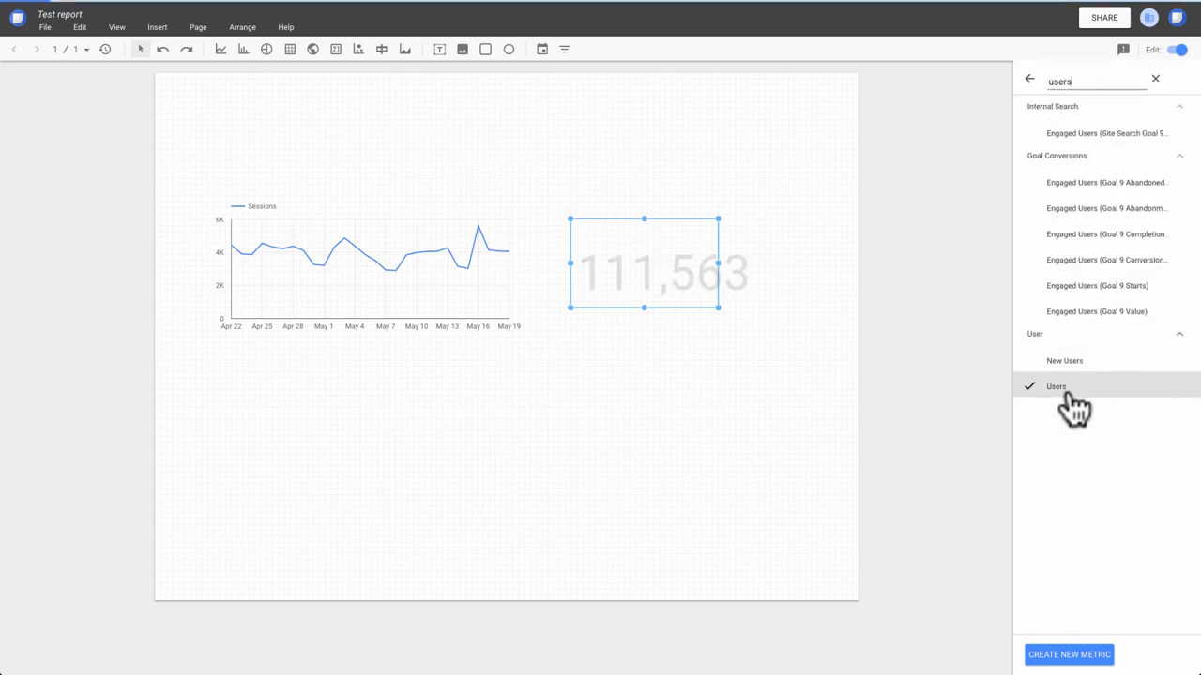
click(684, 194)
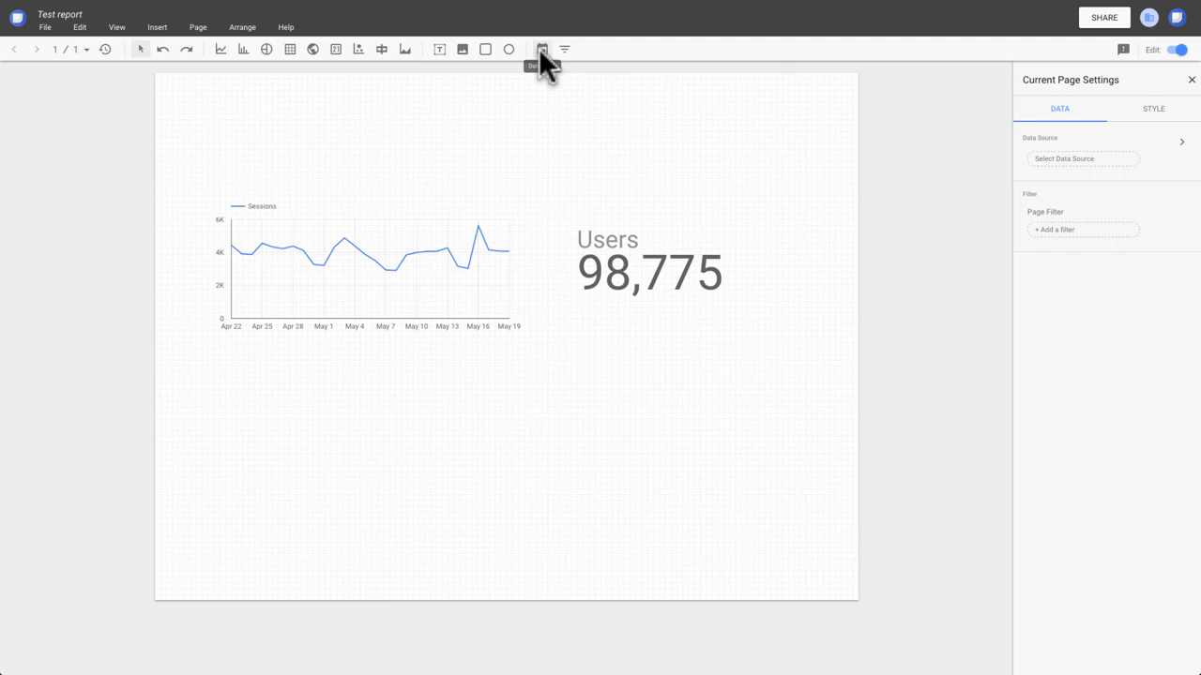
Draw a date range control above the scorecard and set its default range to Last 30 days
click(542, 49)
drag(560, 145, 794, 190)
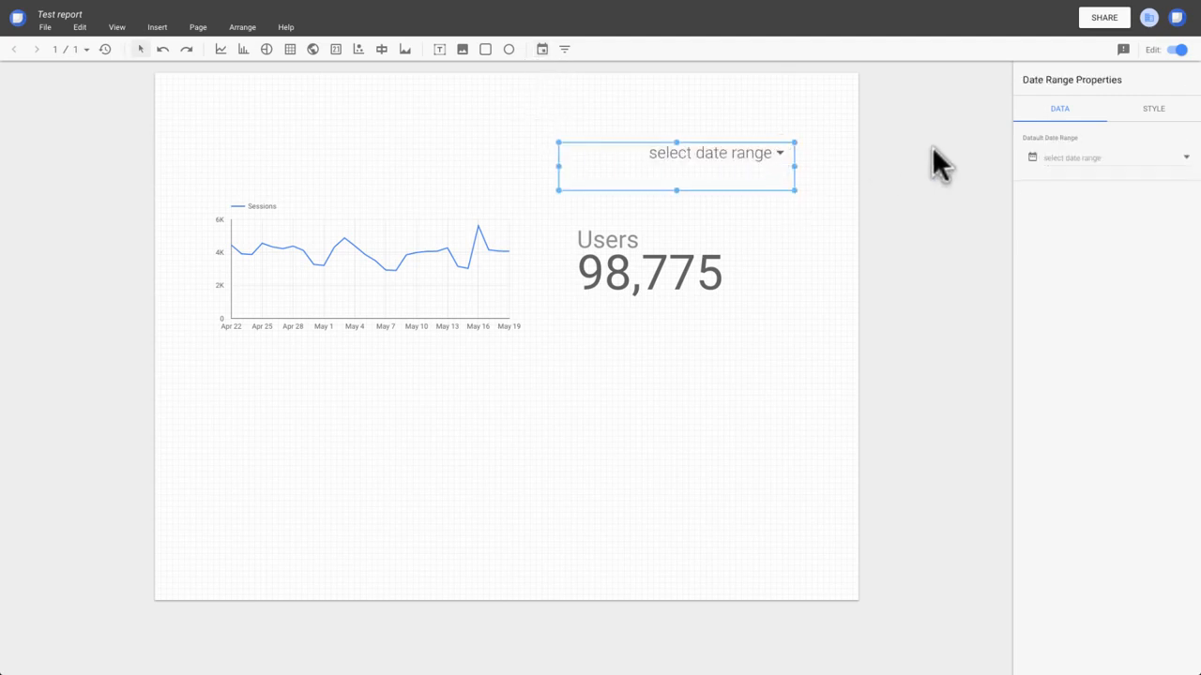
click(1184, 159)
click(1172, 169)
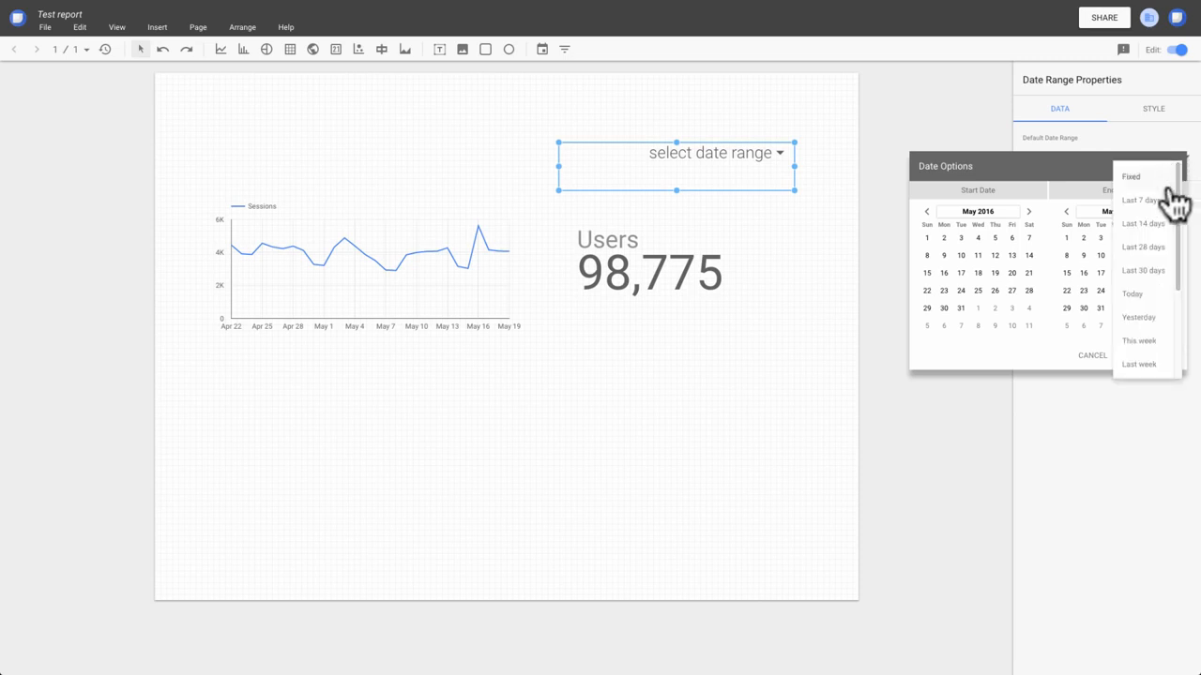
click(1159, 271)
click(1163, 355)
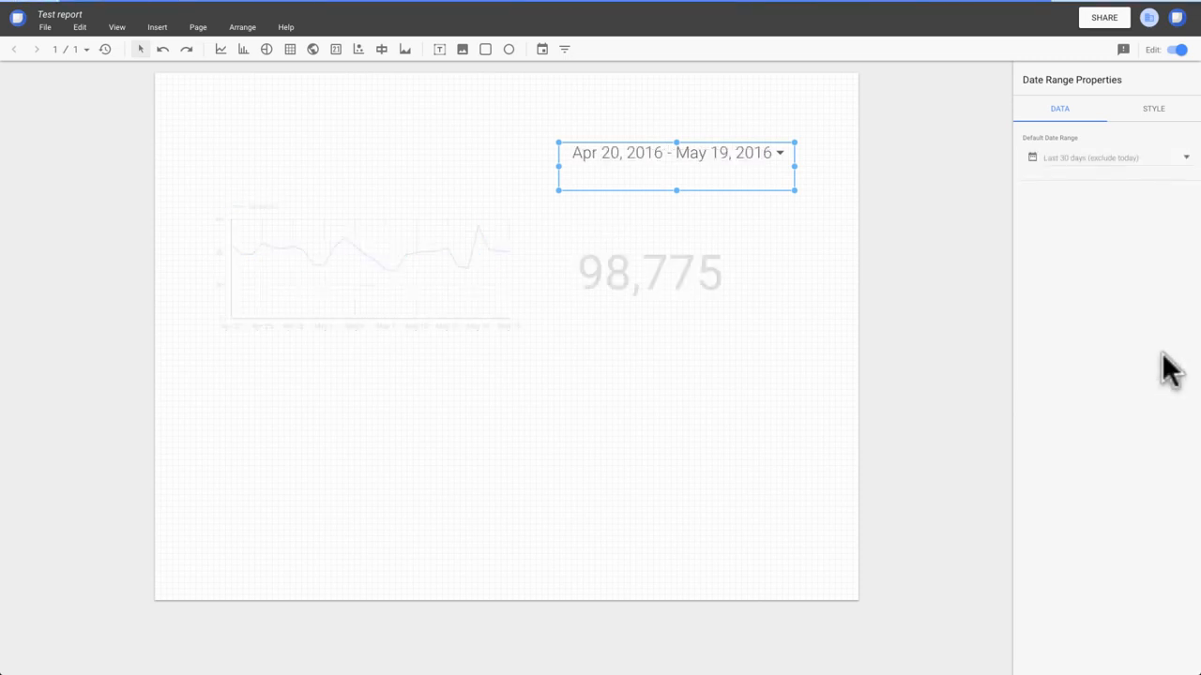
Draw a full-width rectangle along the page's top edge as a header band and fill it with dark blue
click(486, 49)
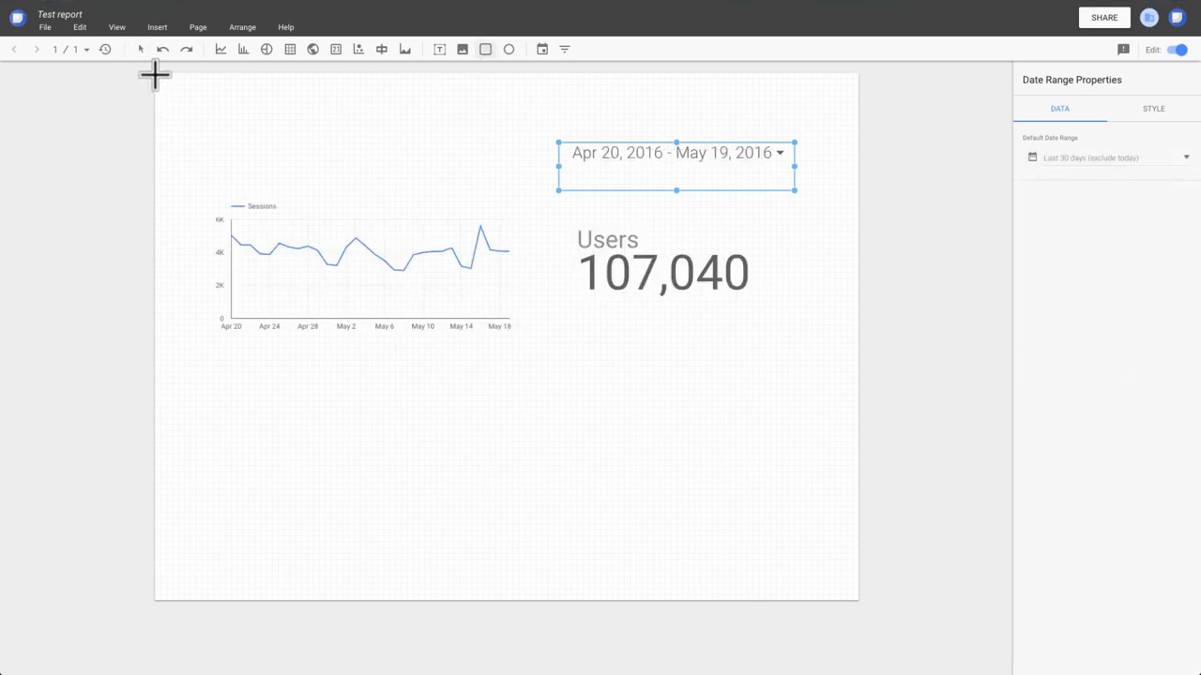
drag(155, 73, 858, 125)
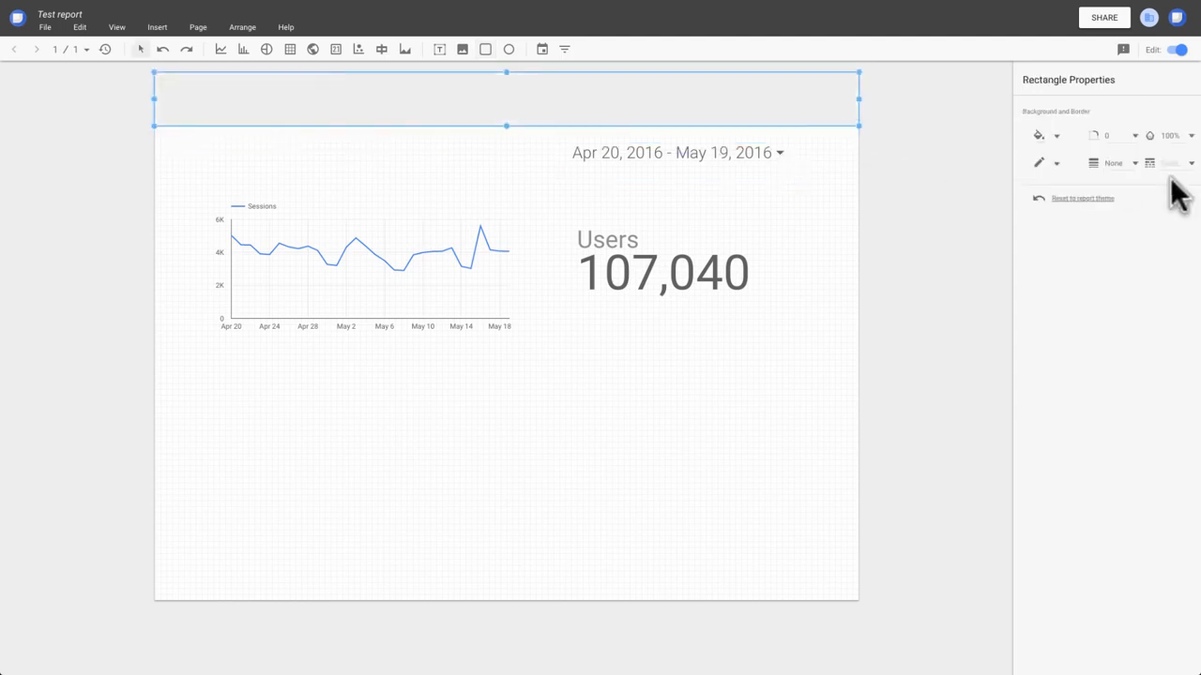
click(1040, 137)
click(1154, 194)
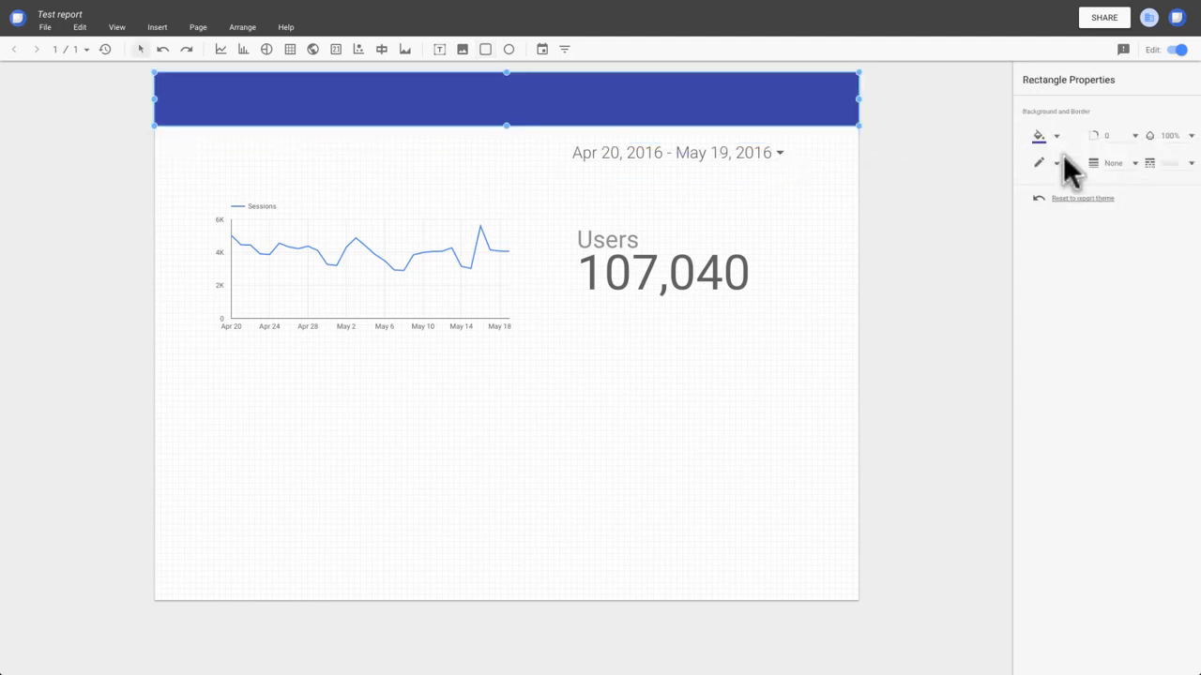
Add a text box on the left of the blue header band reading "My First Data Studio Report"
click(439, 49)
drag(172, 84, 472, 114)
text(My Google Analytics Report)
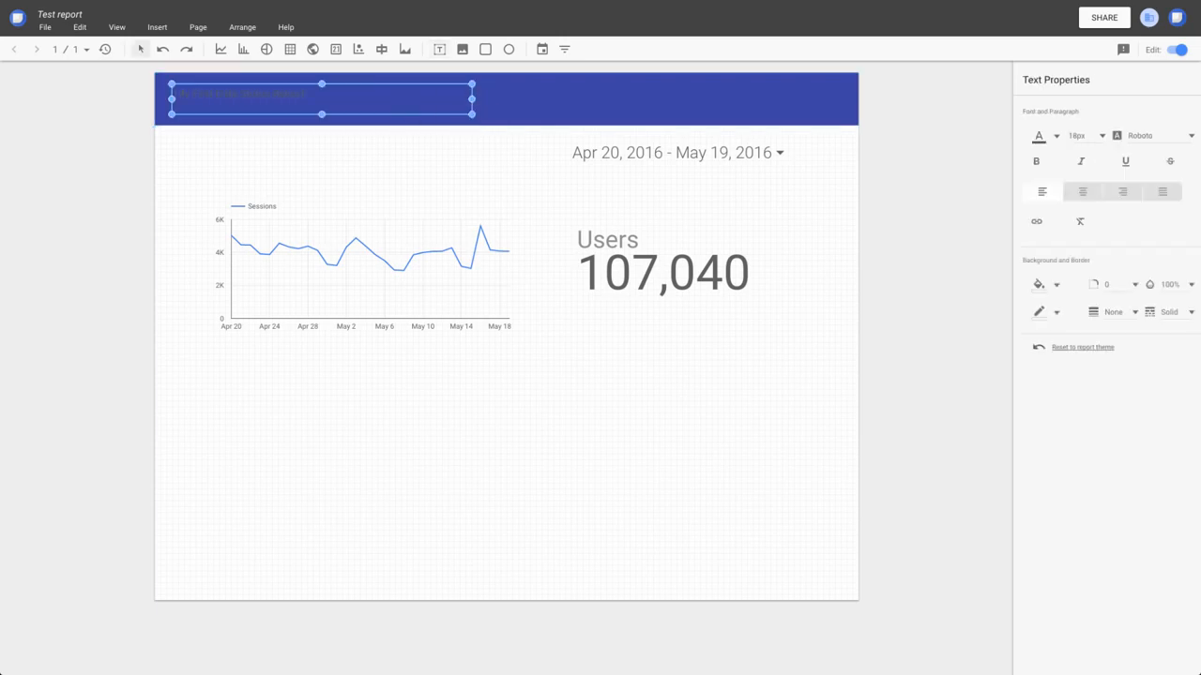
Colour all of the header title text white and increase its font size
key(ctrl+a)
click(1039, 137)
click(1181, 238)
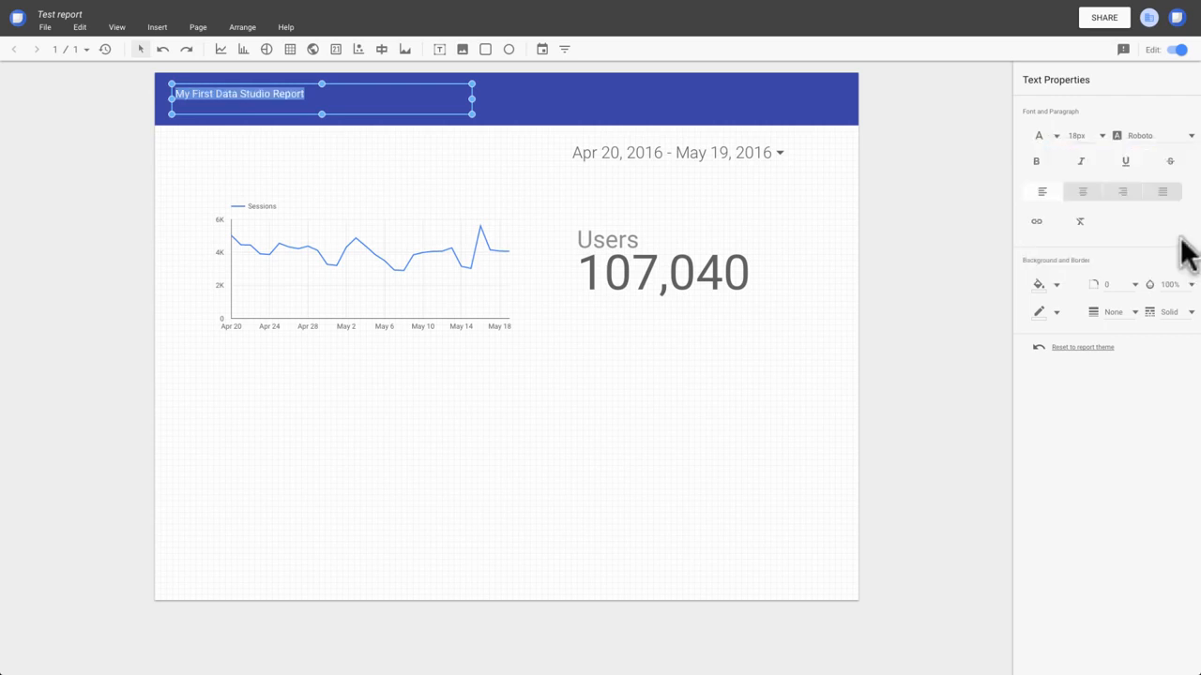
click(1099, 136)
click(1075, 151)
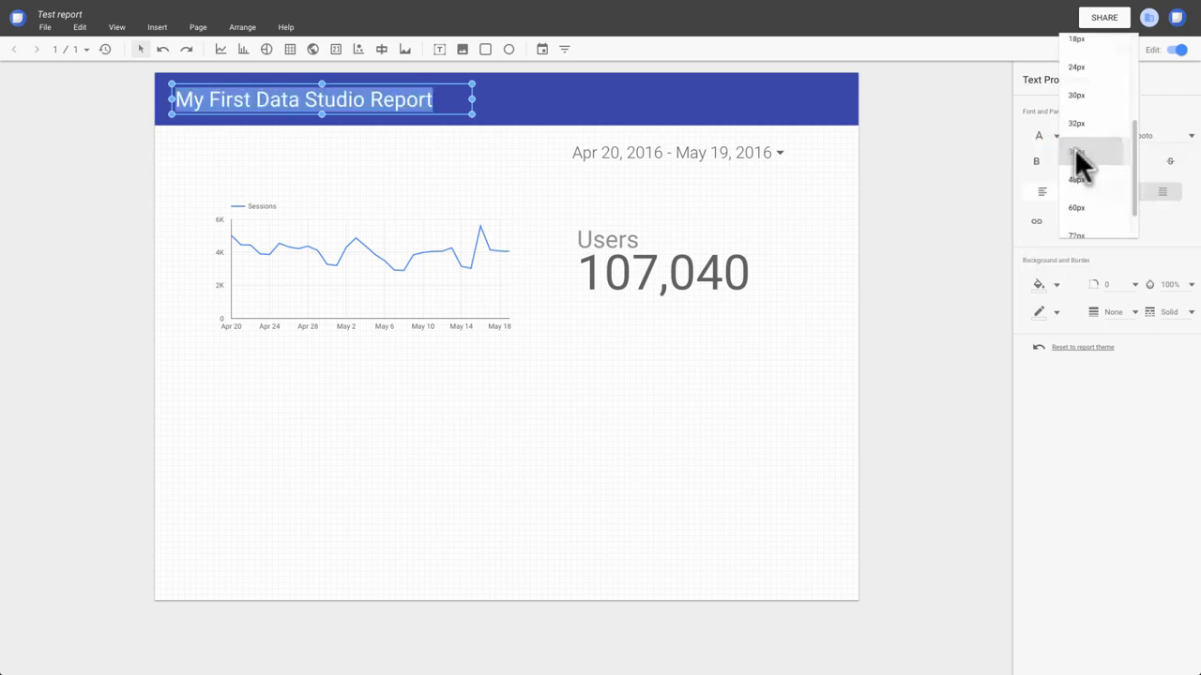
Align the time series chart and the Users scorecard vertically along their top edges
drag(200, 199, 744, 333)
click(235, 28)
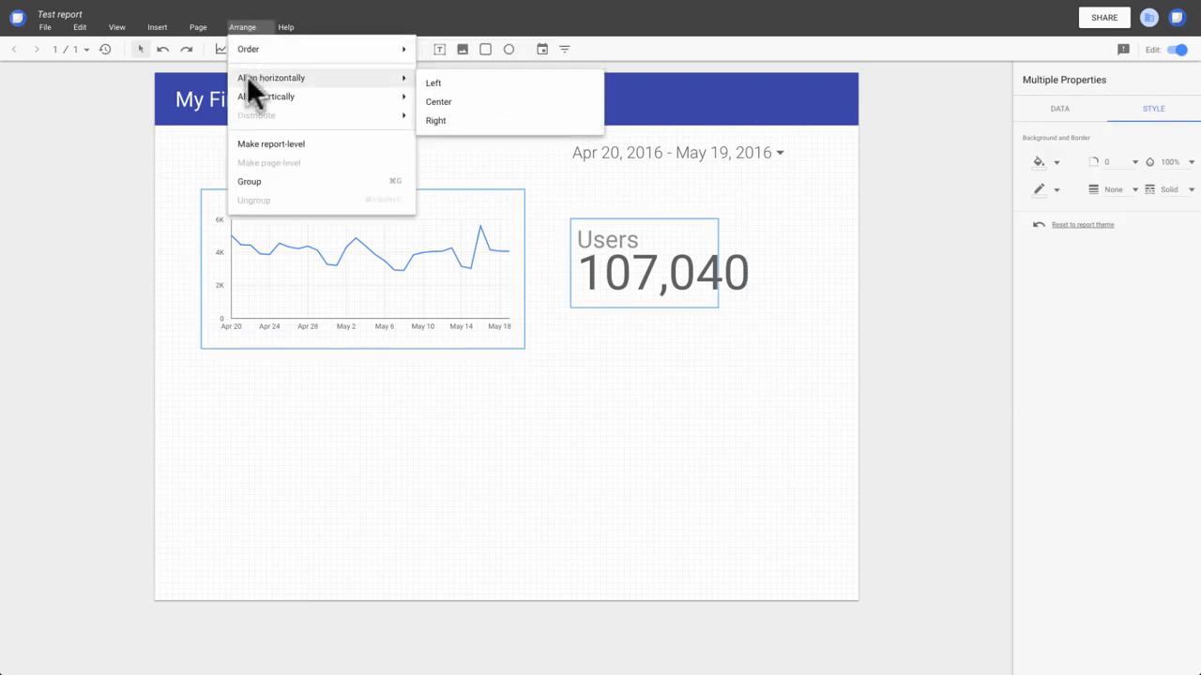
mouse_move(255, 97)
click(434, 99)
Align the date range control and the Users scorecard horizontally along their right edges
click(570, 153)
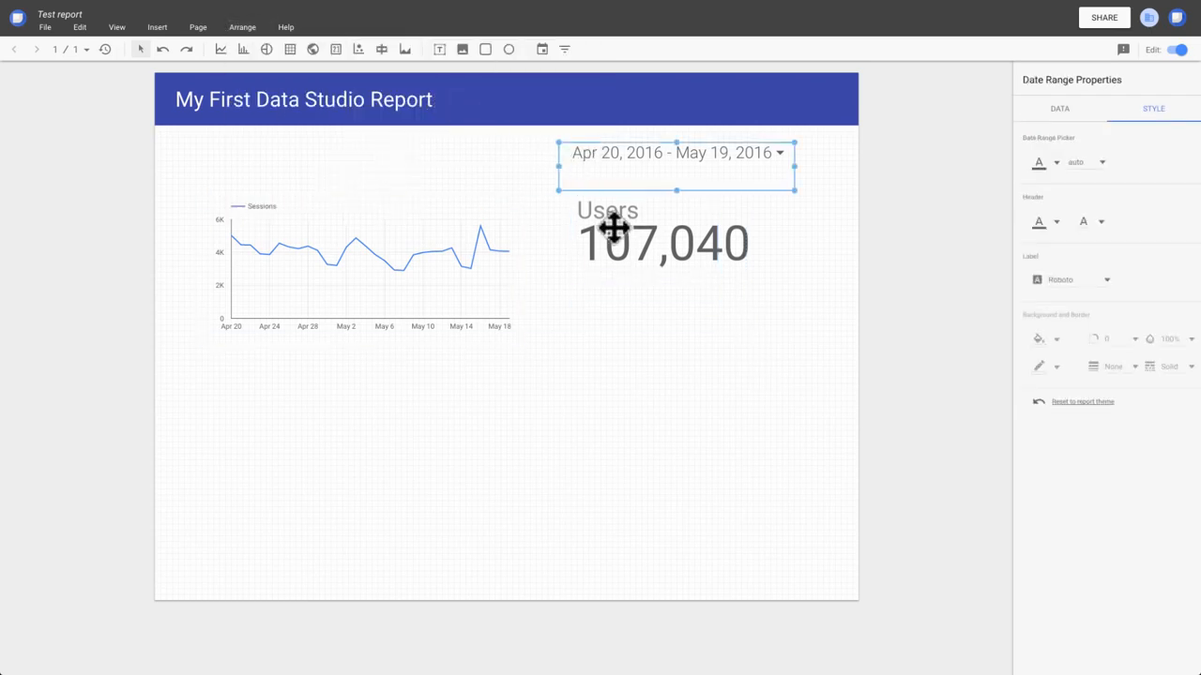
shift+click(617, 242)
click(253, 28)
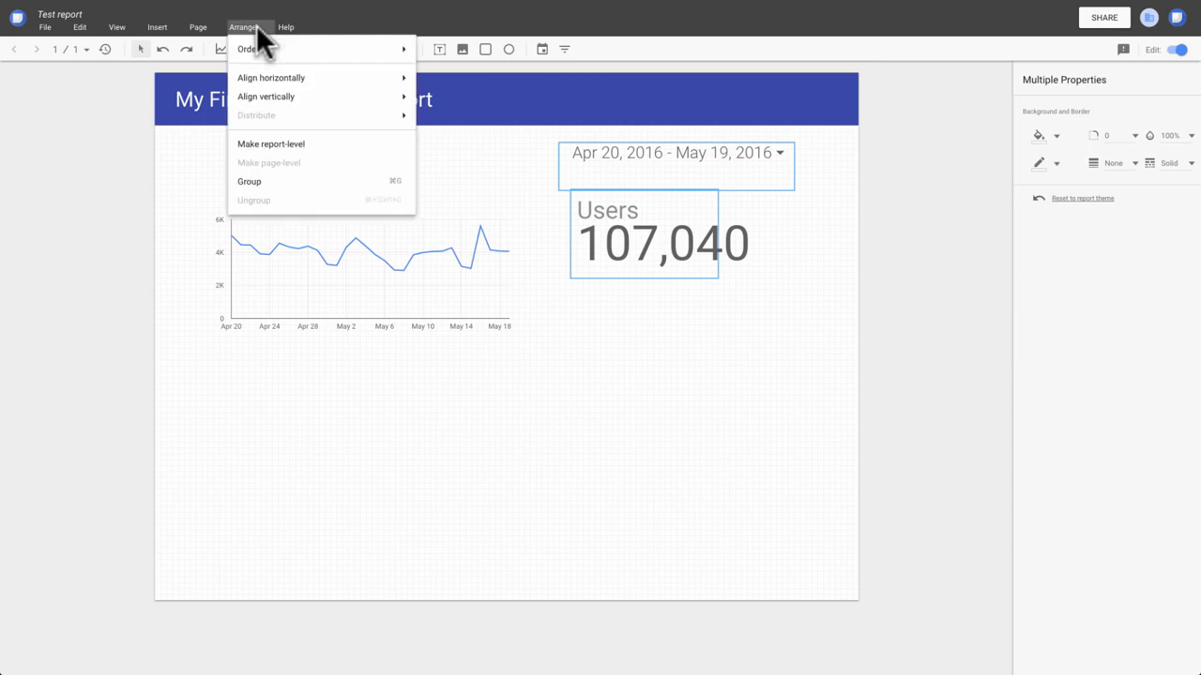
mouse_move(281, 78)
click(437, 120)
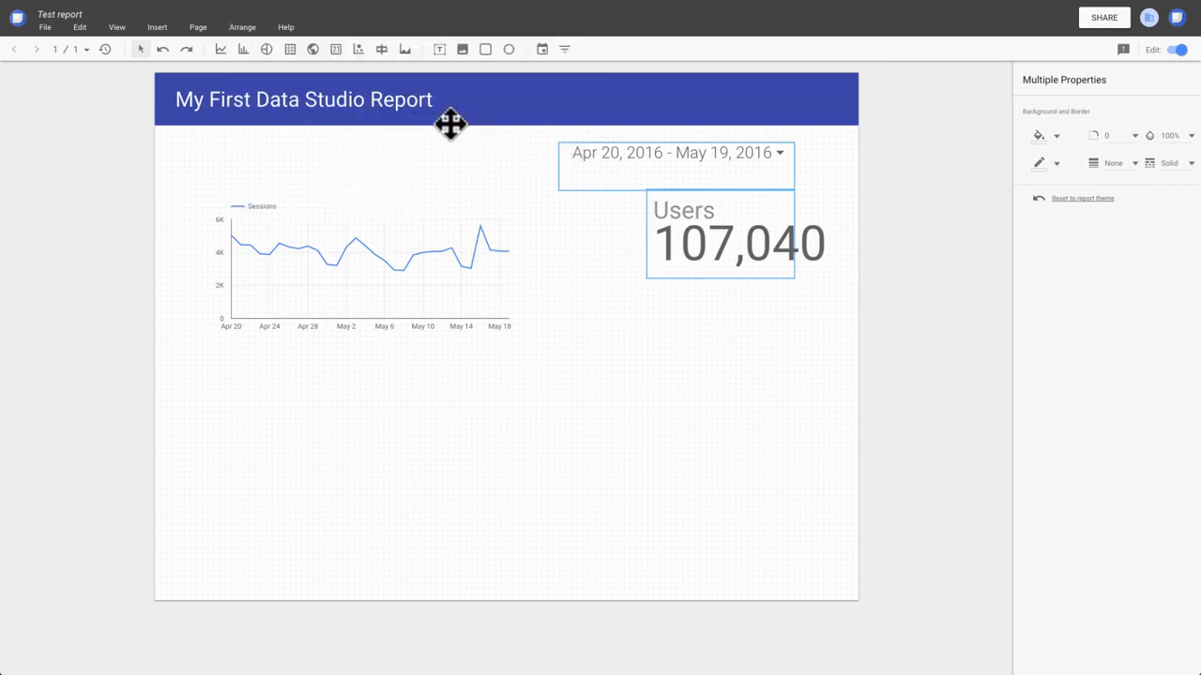
Switch the report to view mode and apply the Last 7 days preset to its date range
click(1179, 51)
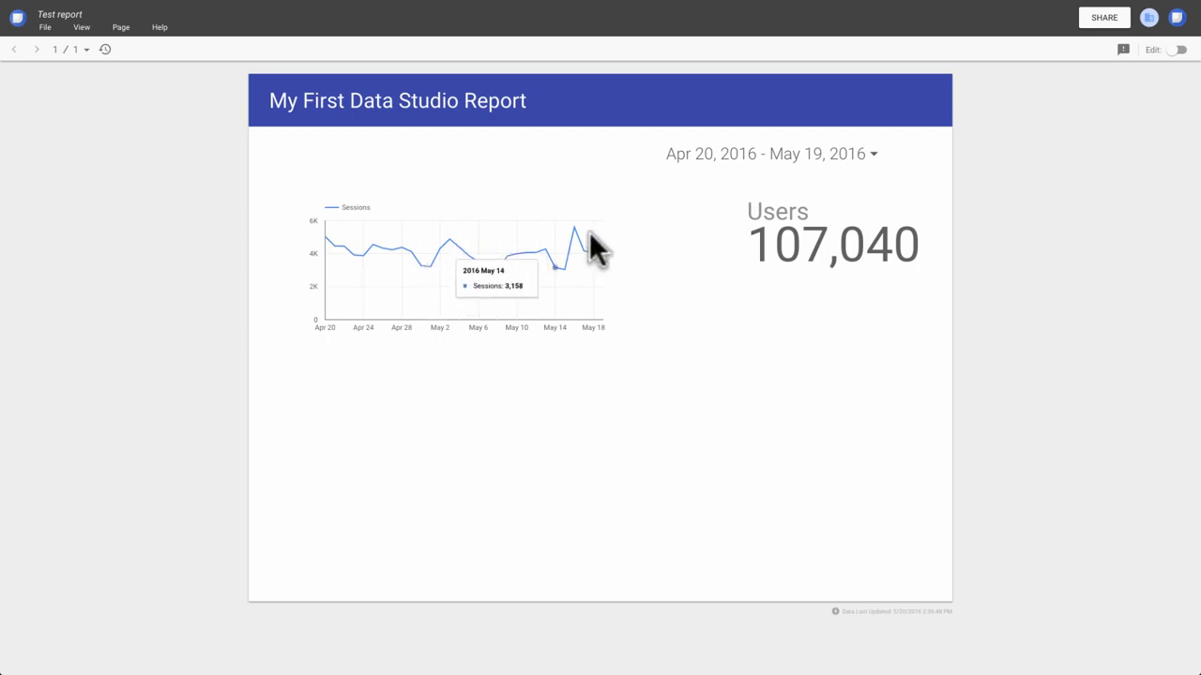
click(873, 155)
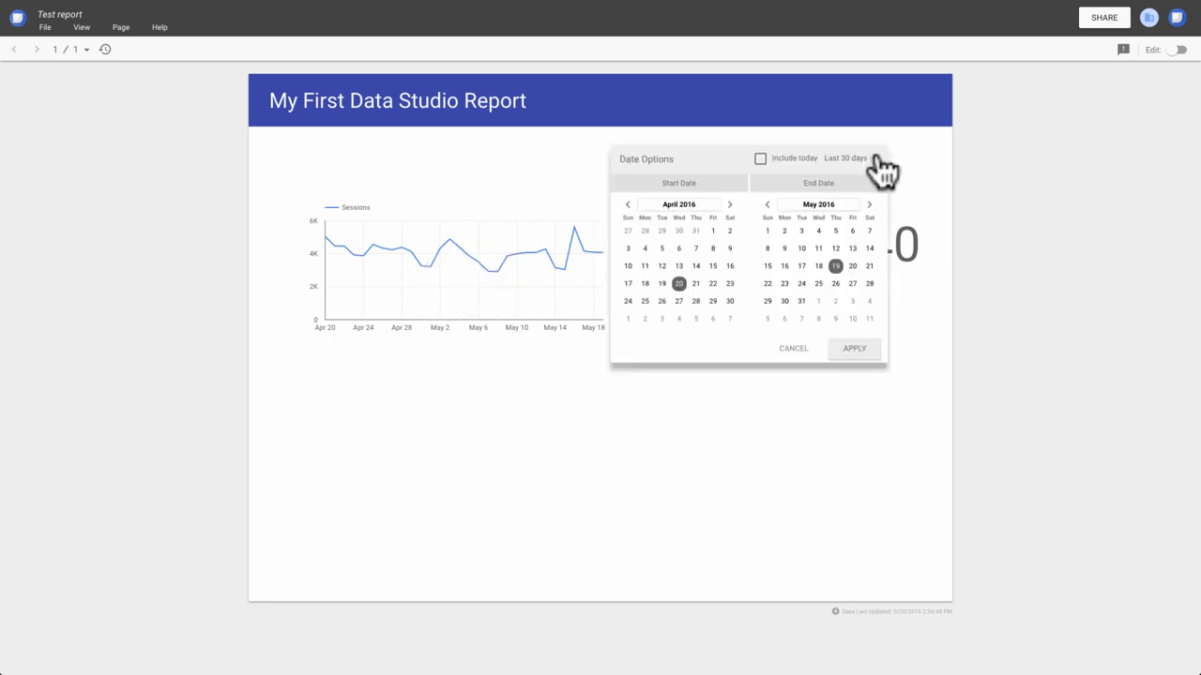
click(876, 159)
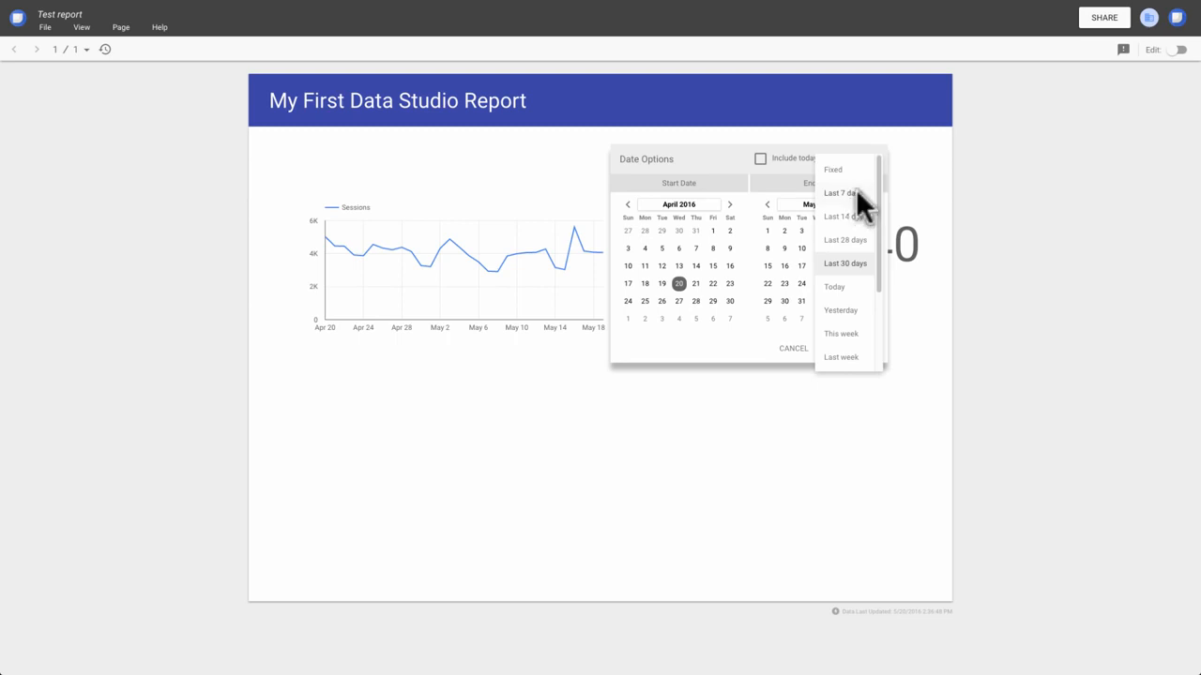
click(855, 193)
click(859, 350)
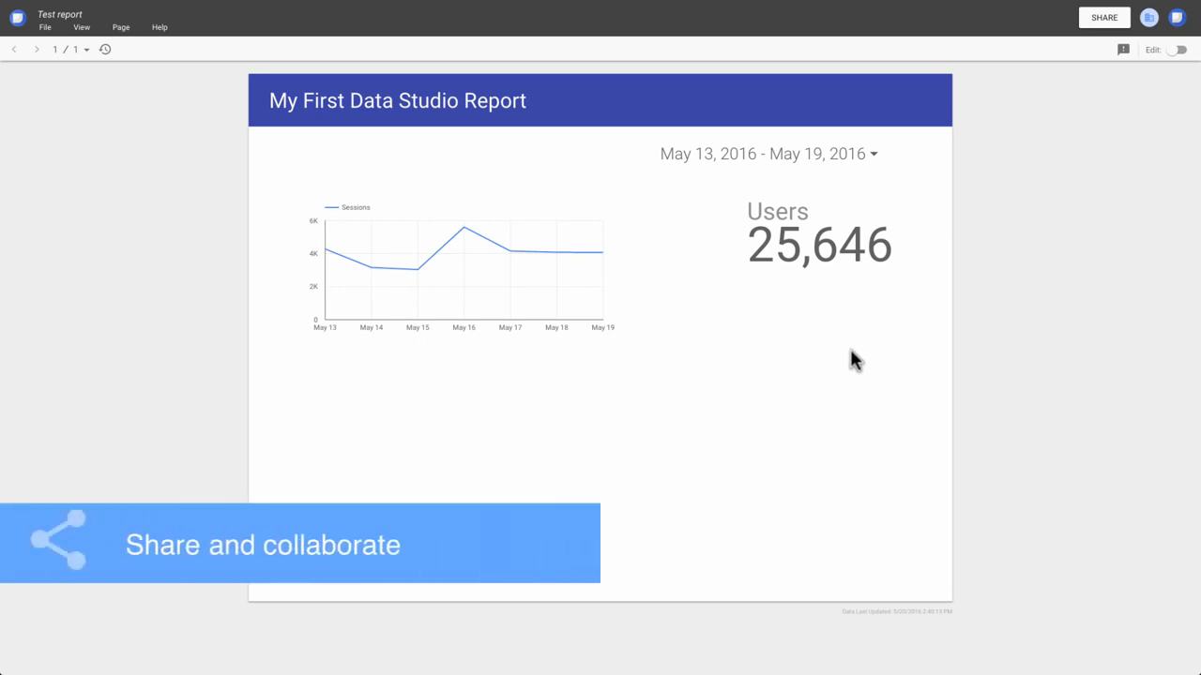
Start sharing the report, adding the recipient's e-mail address and the note "Here is the report you requested."
click(1103, 19)
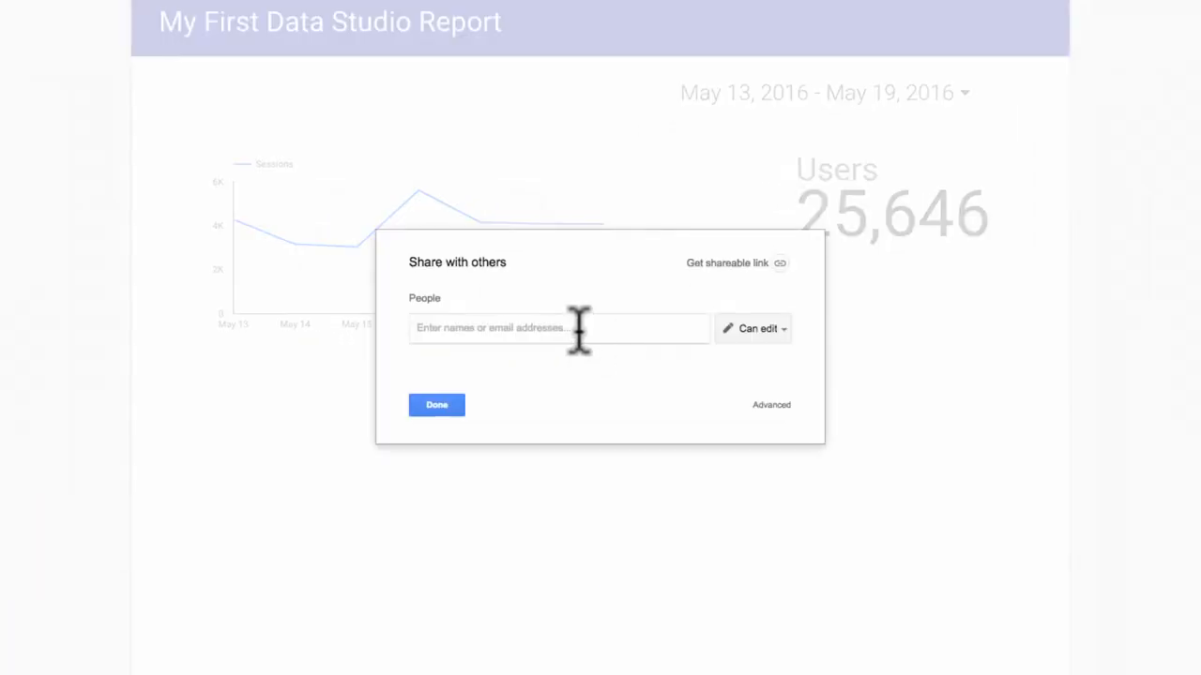
text(bigboss)
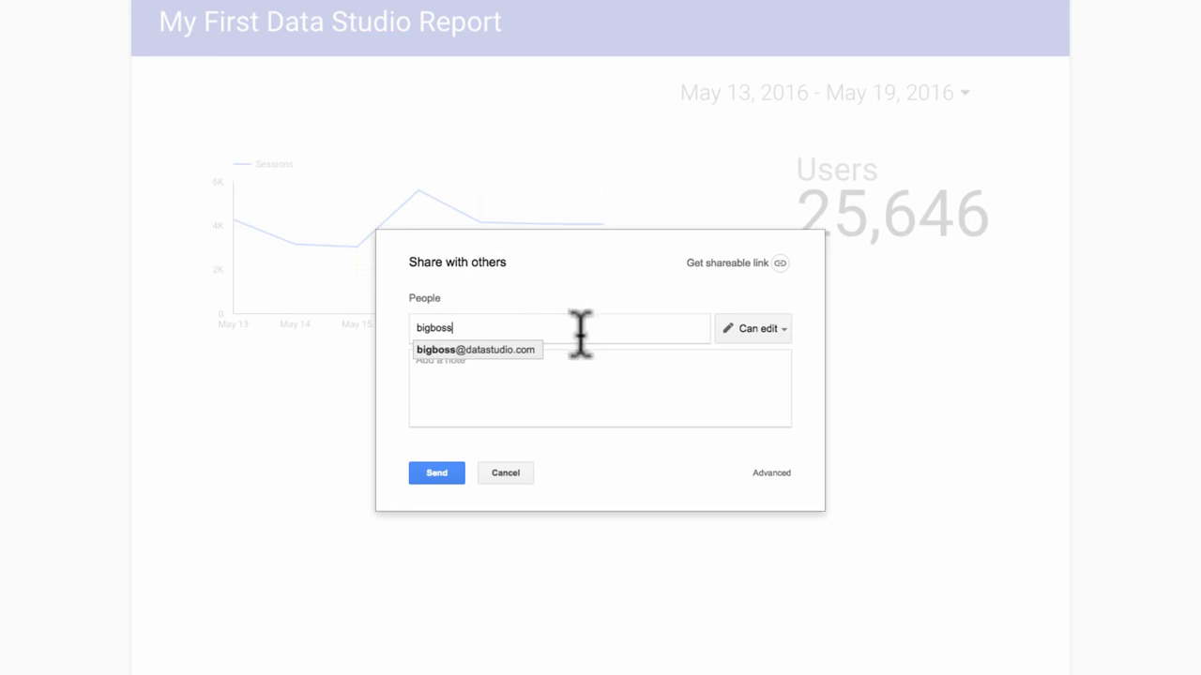
click(529, 349)
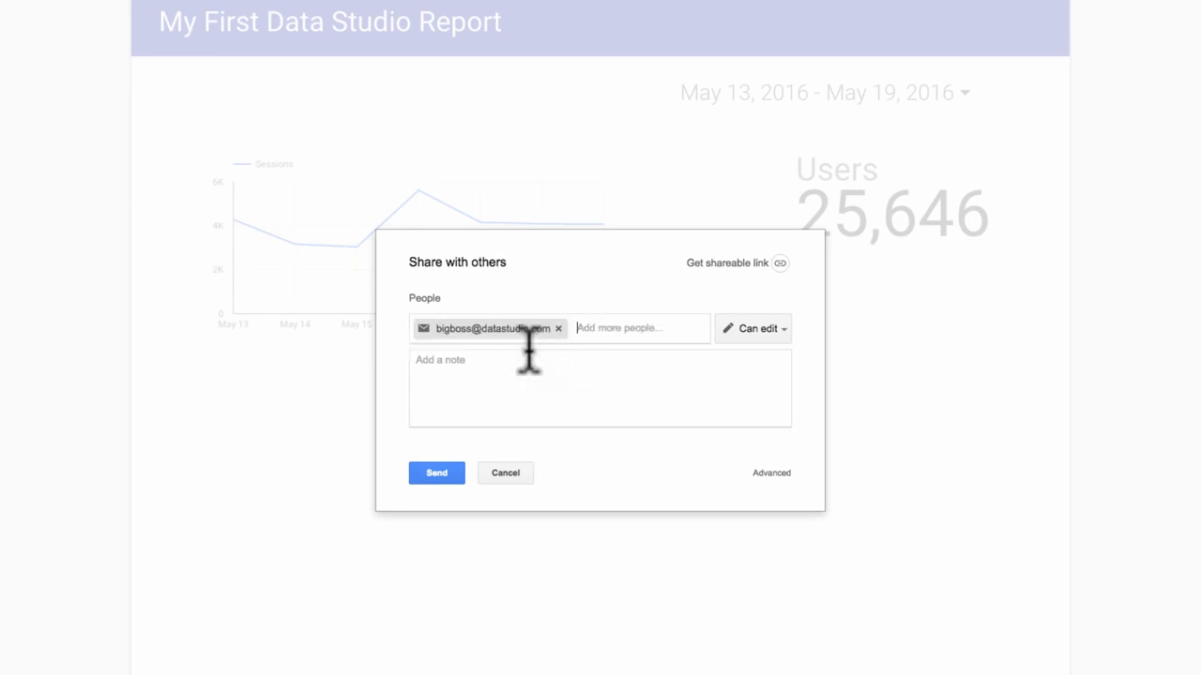
click(528, 364)
text(Here is the report you requested.)
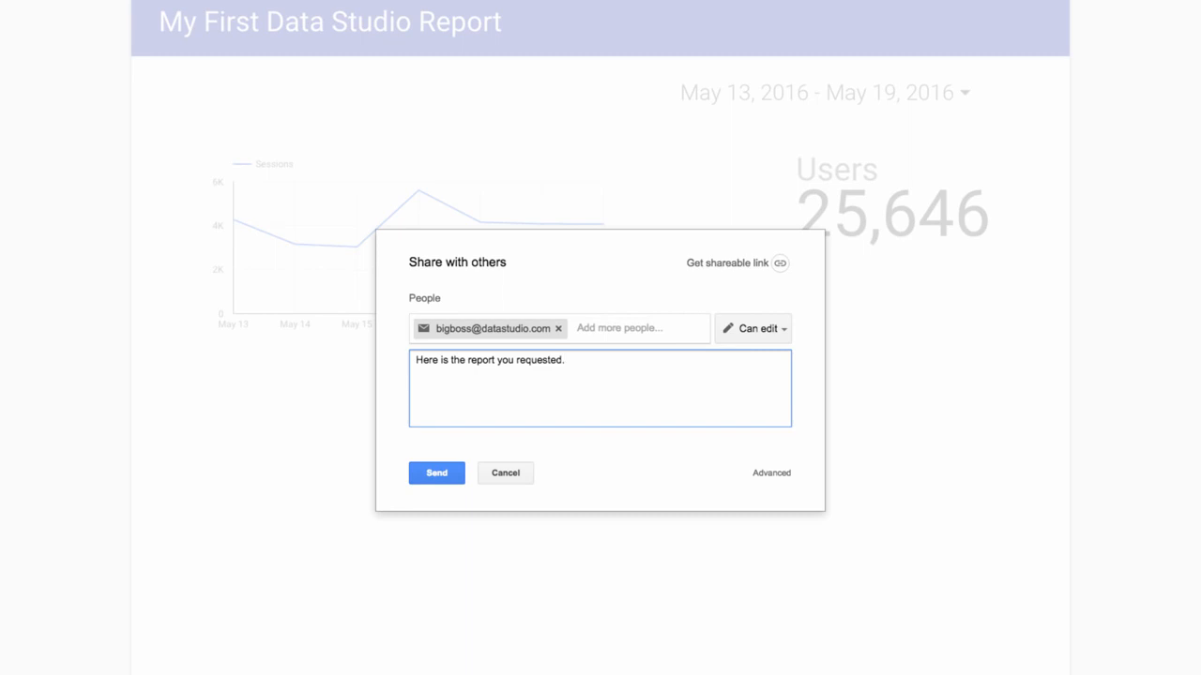
Send the sharing invitation with Can edit access and open the report from the invitation e-mail
click(782, 328)
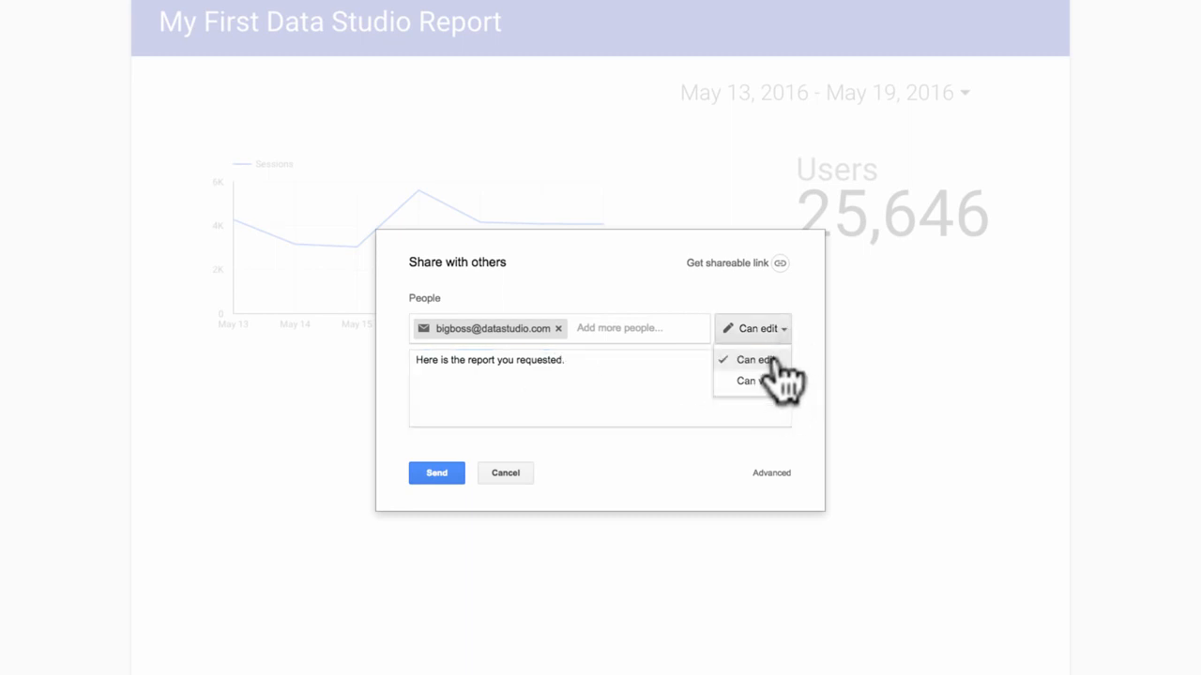
click(771, 362)
click(426, 475)
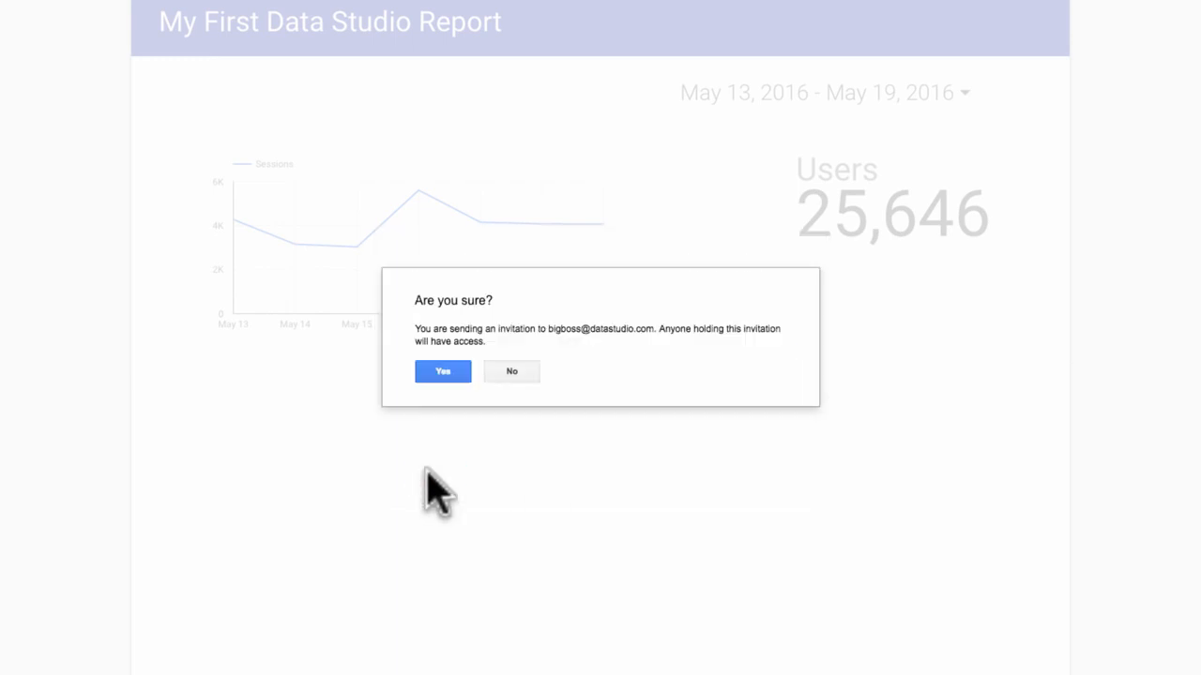
click(441, 371)
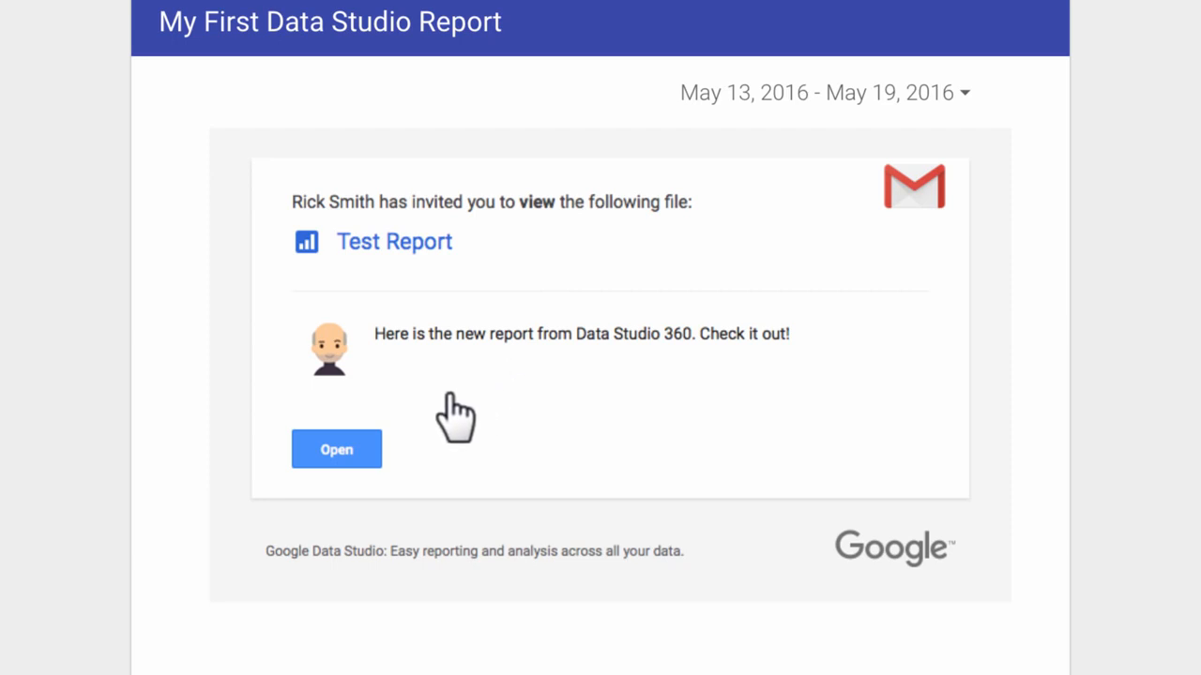
click(337, 450)
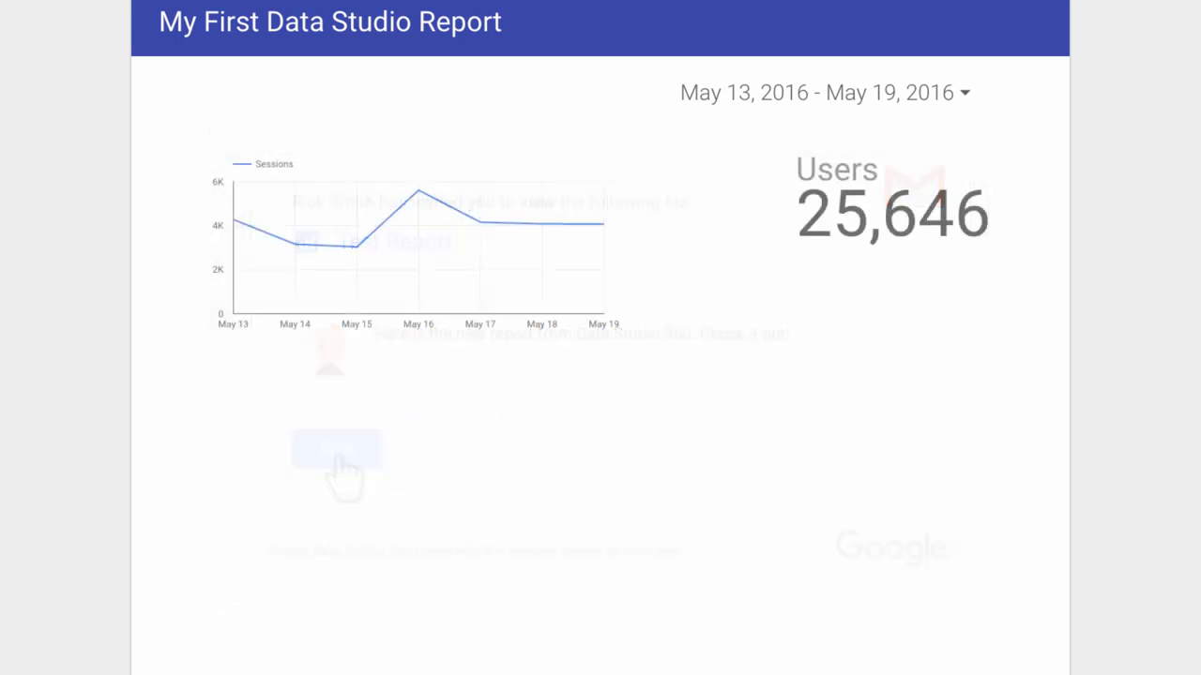